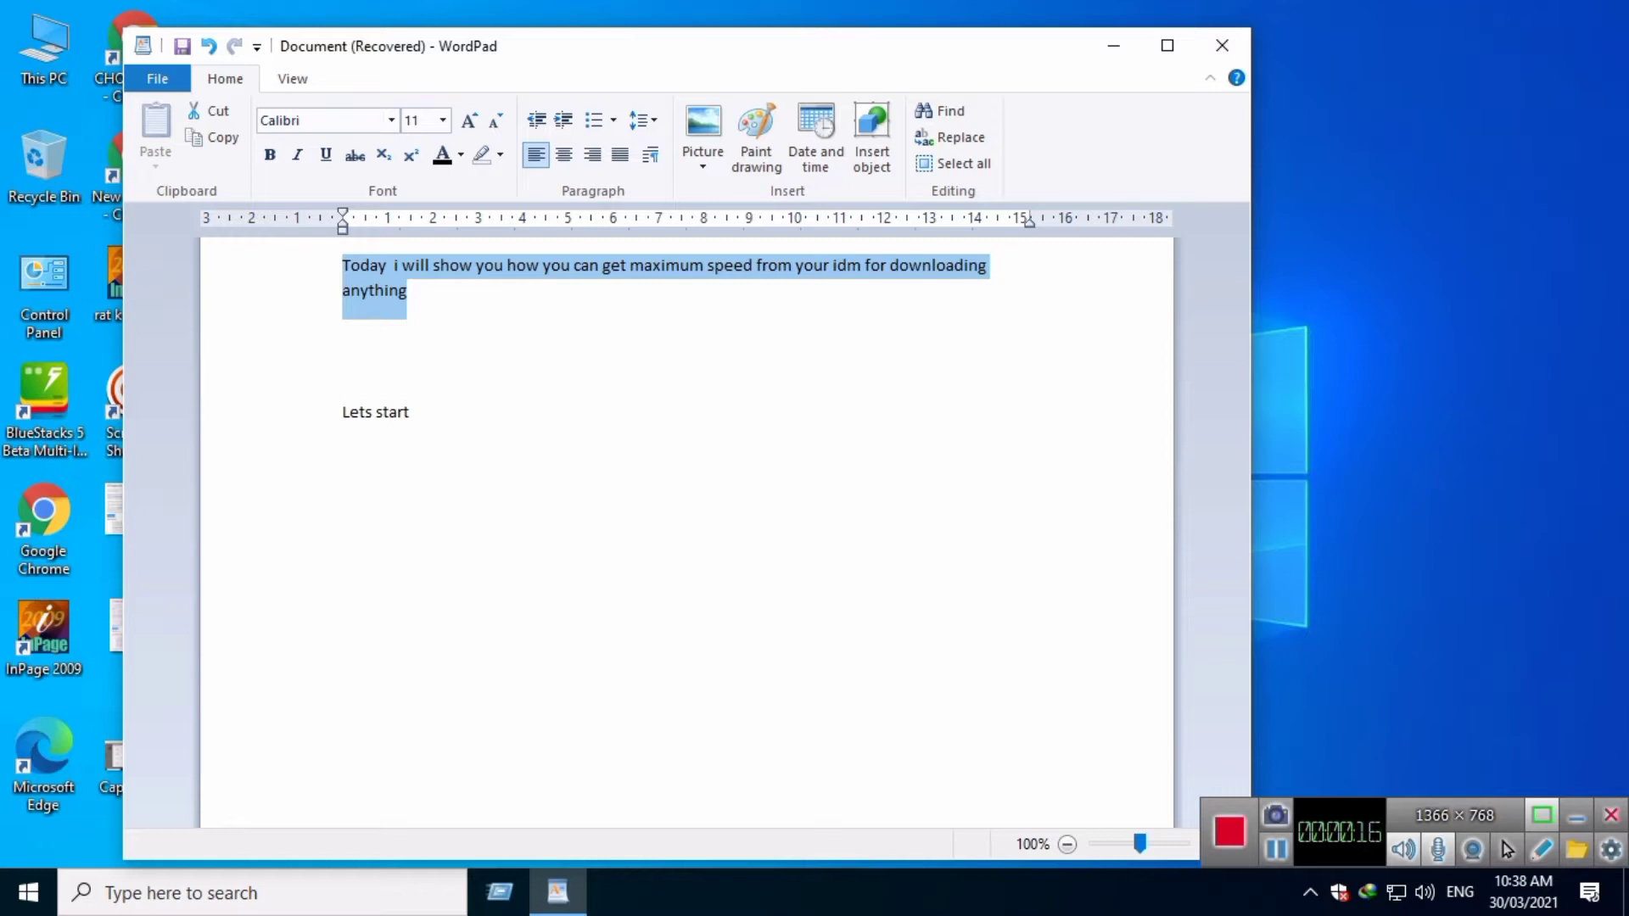
Step: Minimize the WordPad document and open Internet Download Manager from the desktop
left_click_drag(413, 414, 342, 414)
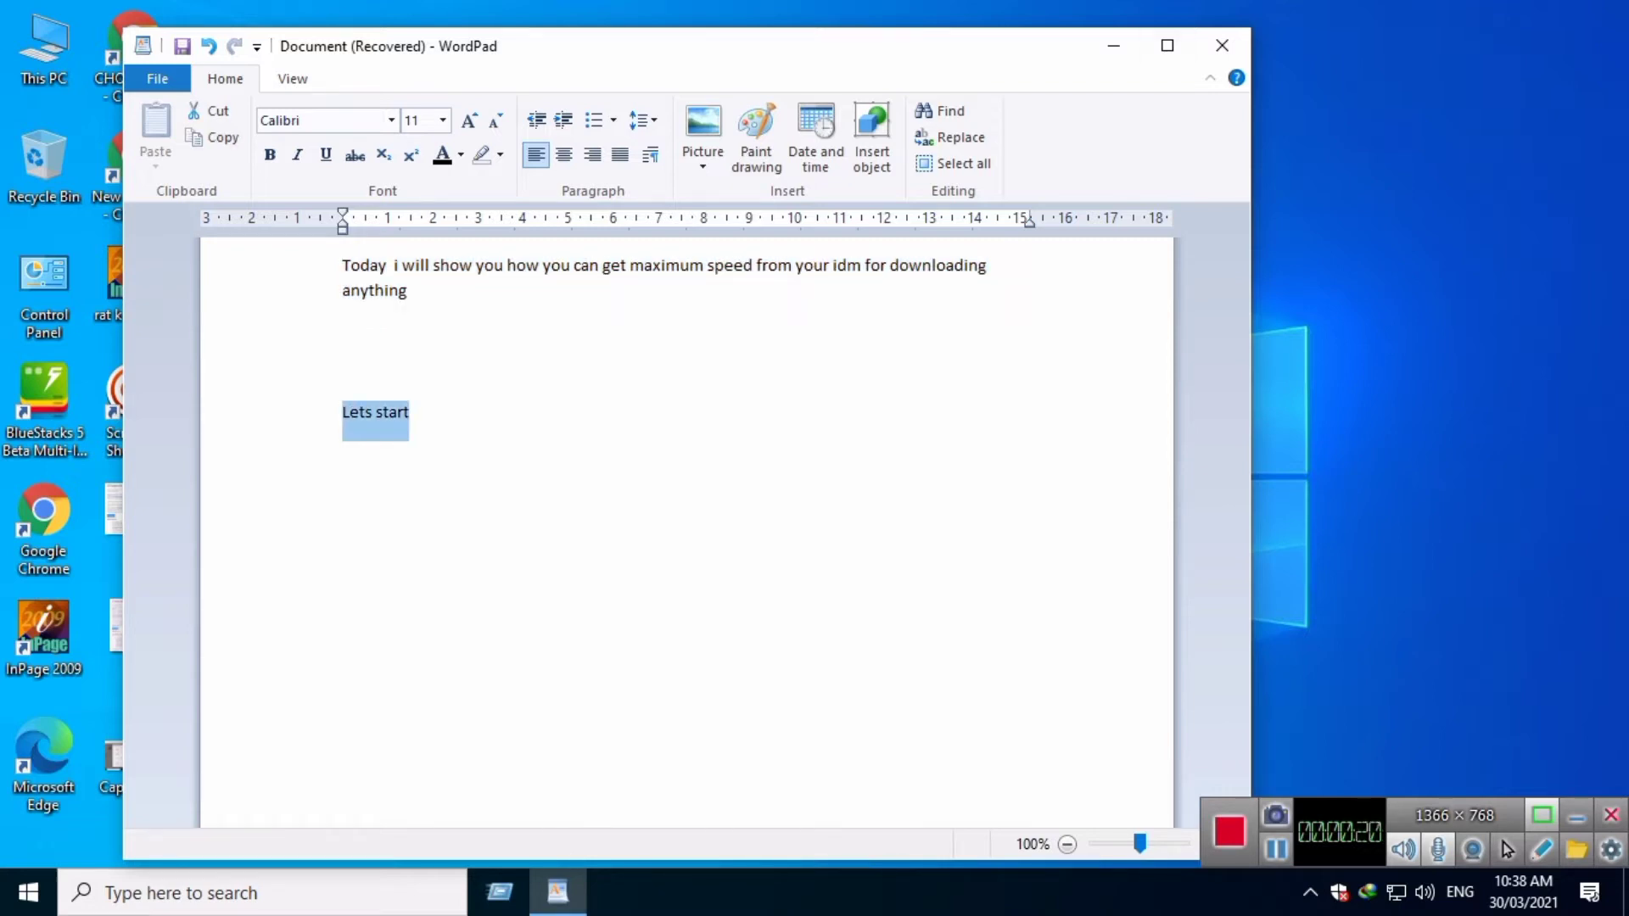
left_click(1113, 45)
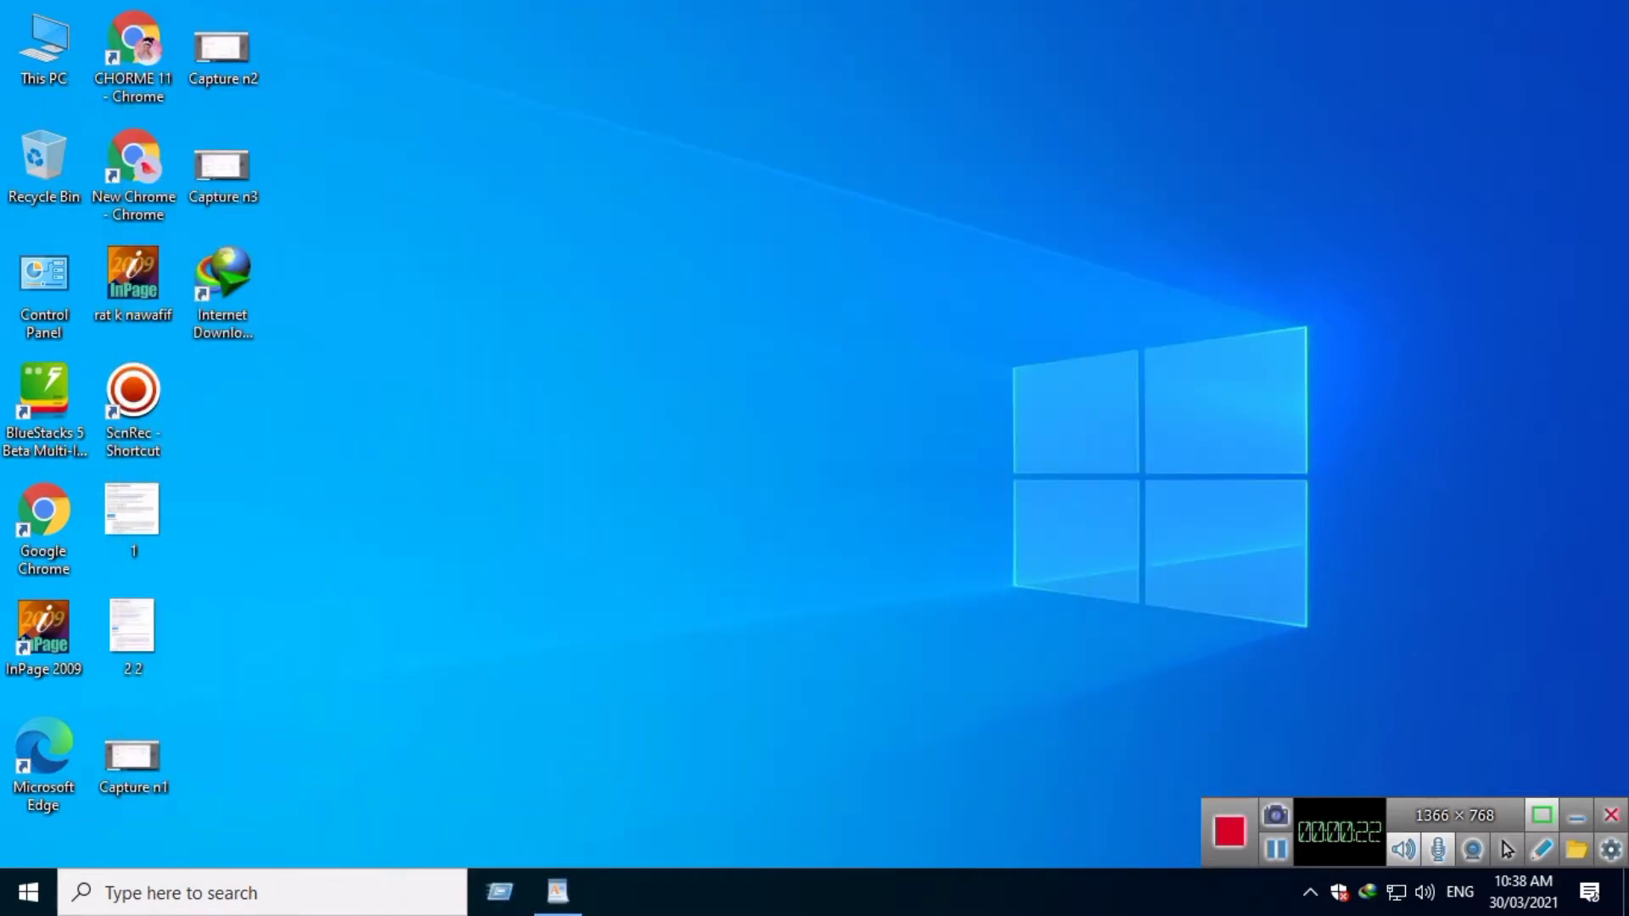
double_click(222, 276)
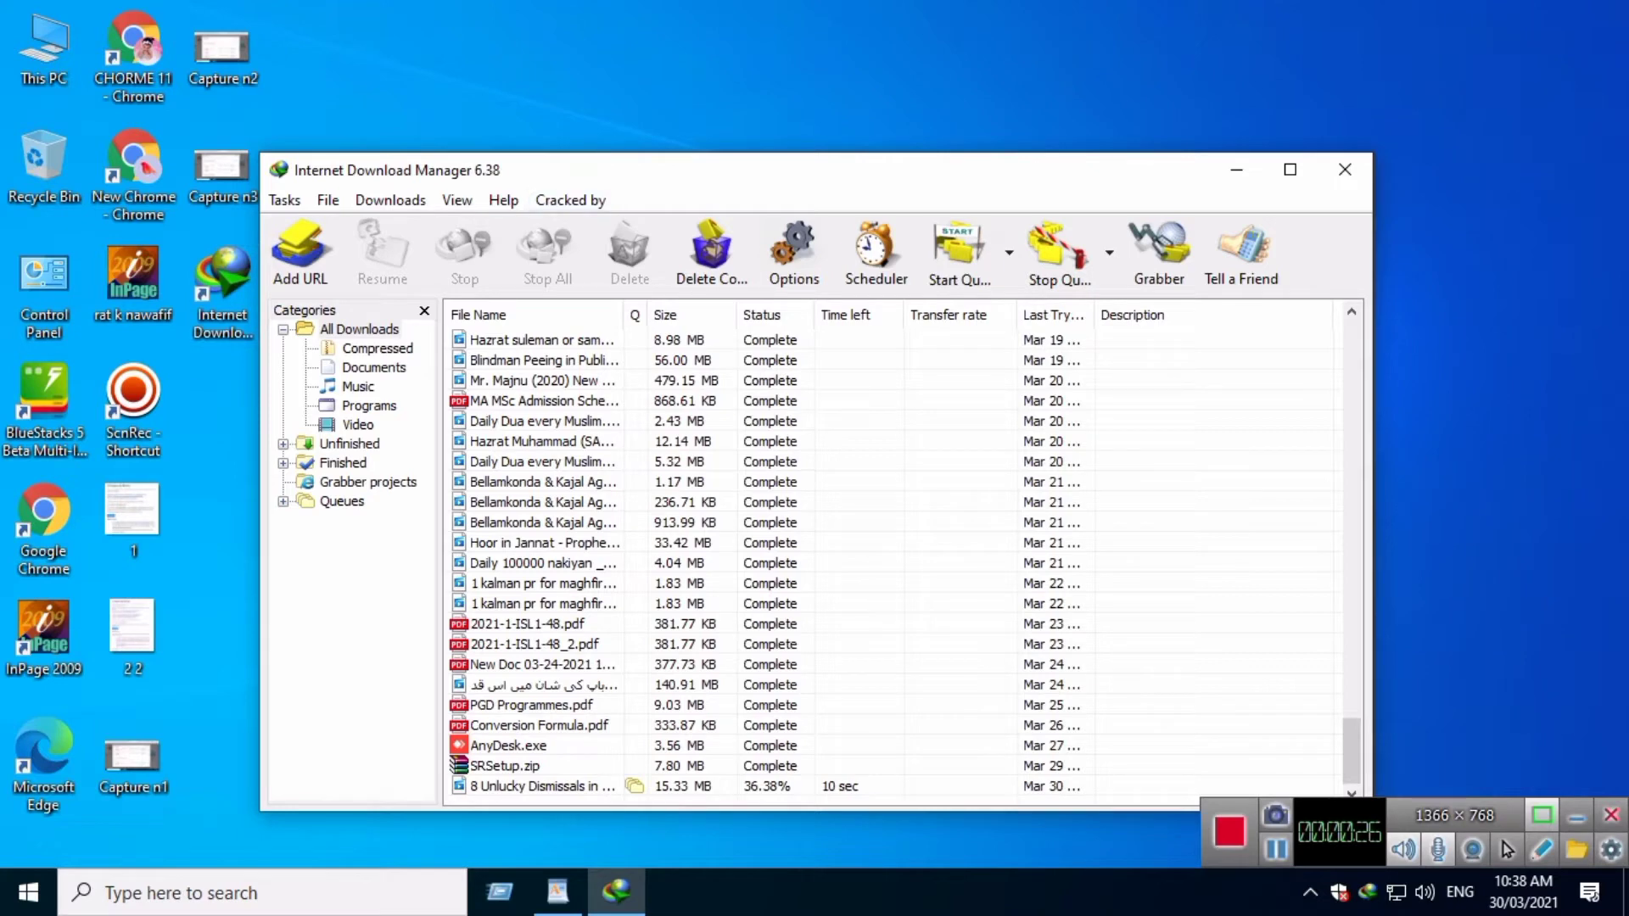
Step: Set the connection type/speed in the download manager's options to High speed: Direct connection (Ethernet/Cable) / Wi-Fi / Mobile 4G / other
left_click(794, 251)
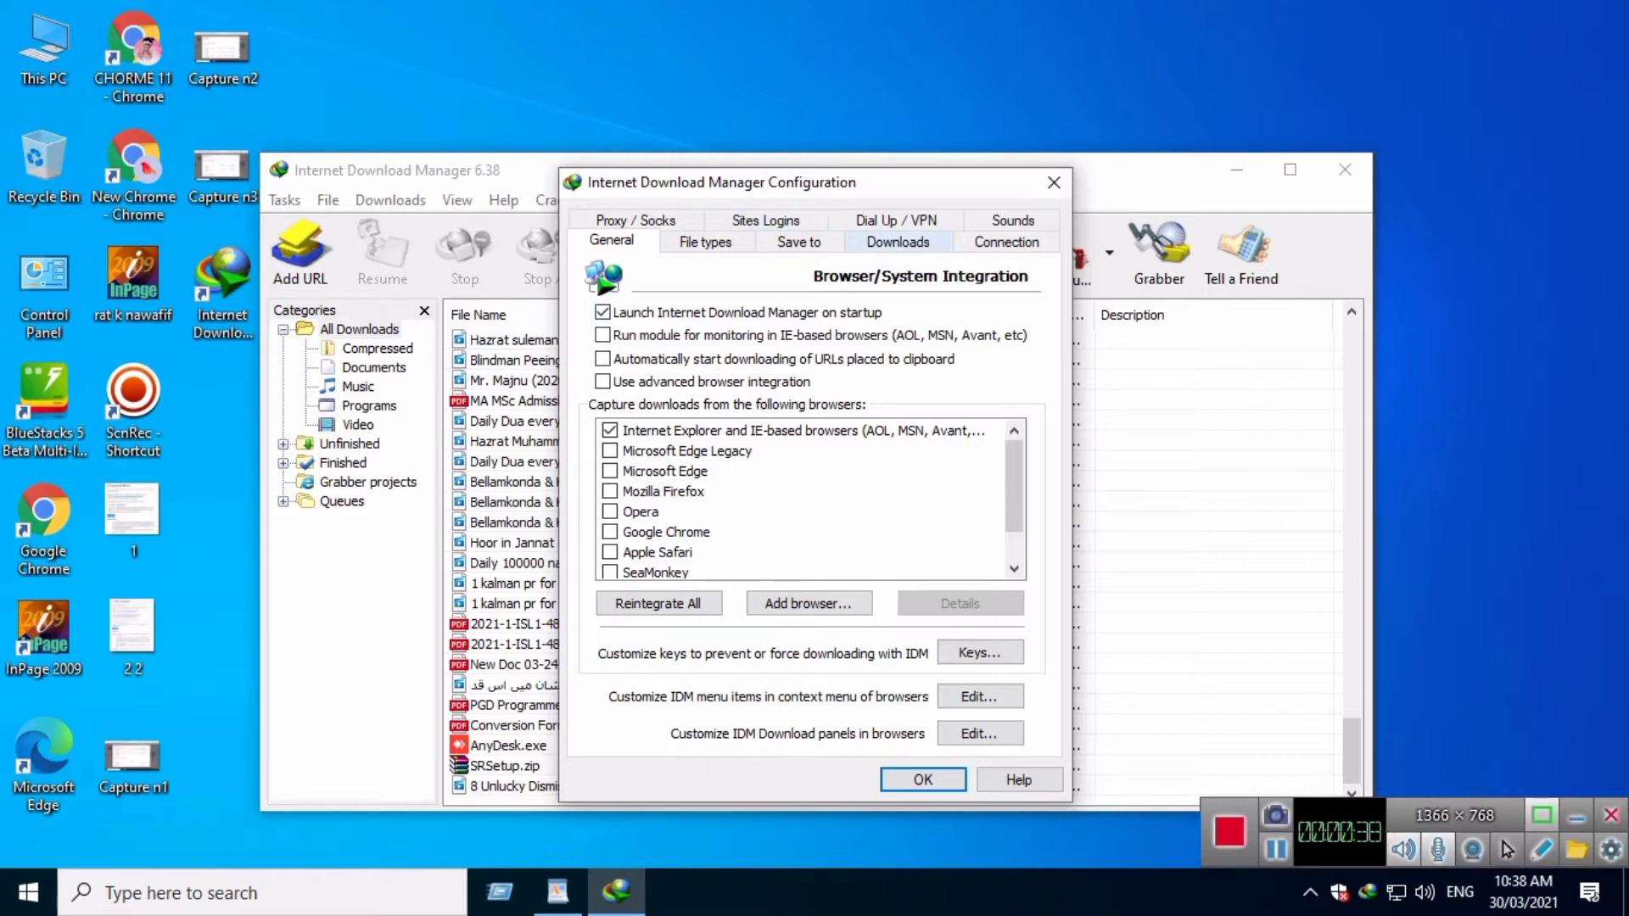
left_click(1006, 241)
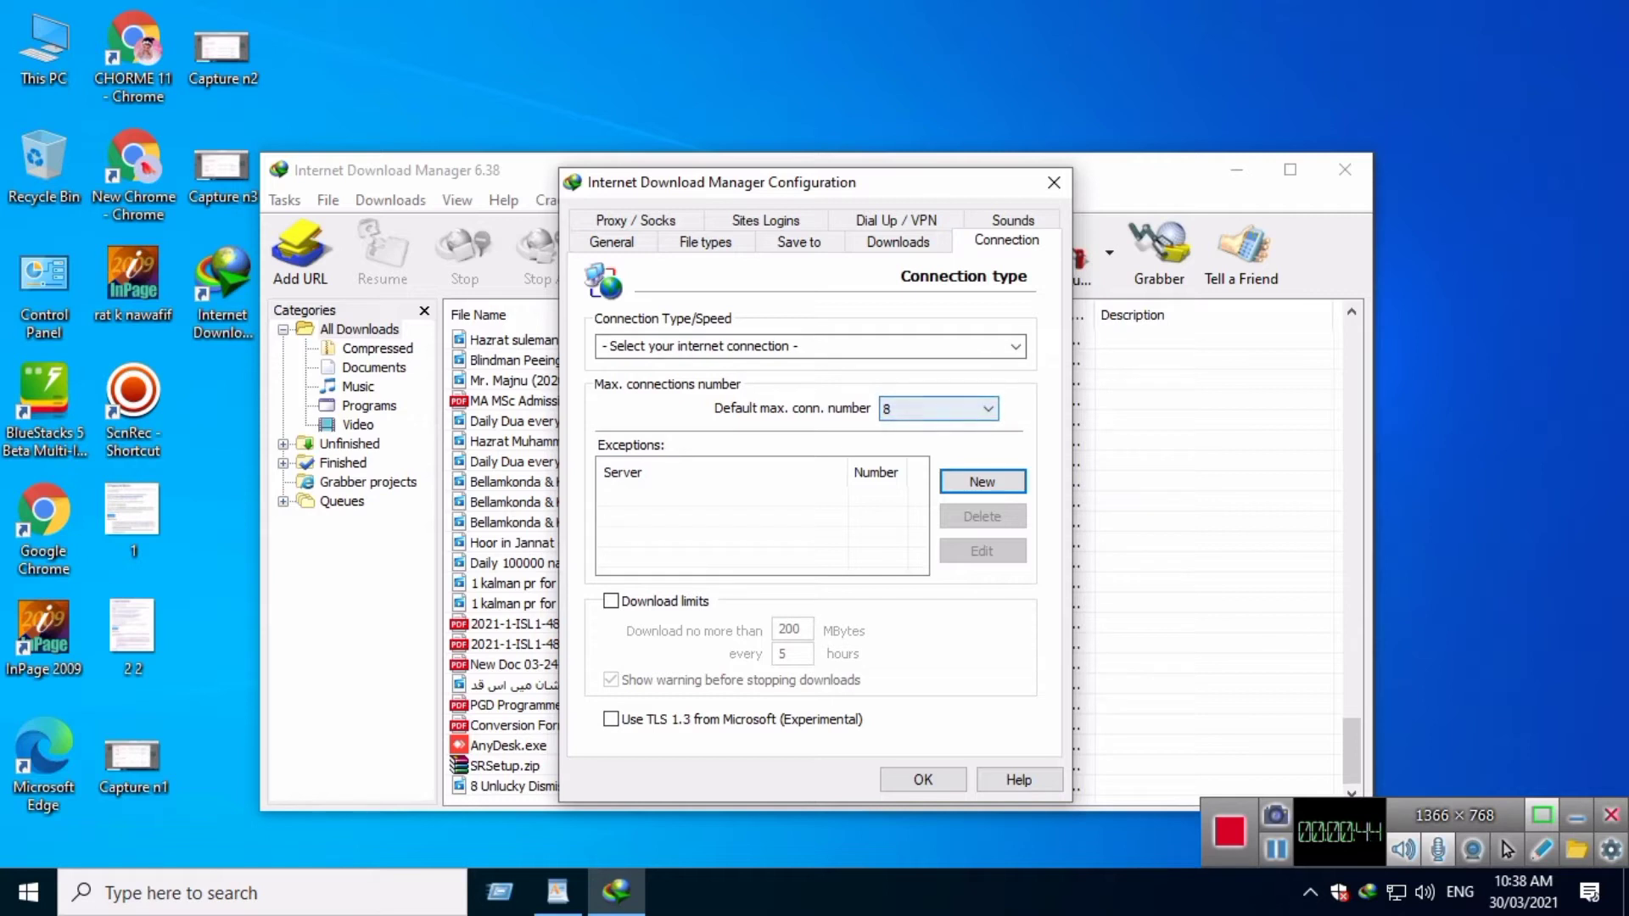
left_click(1016, 347)
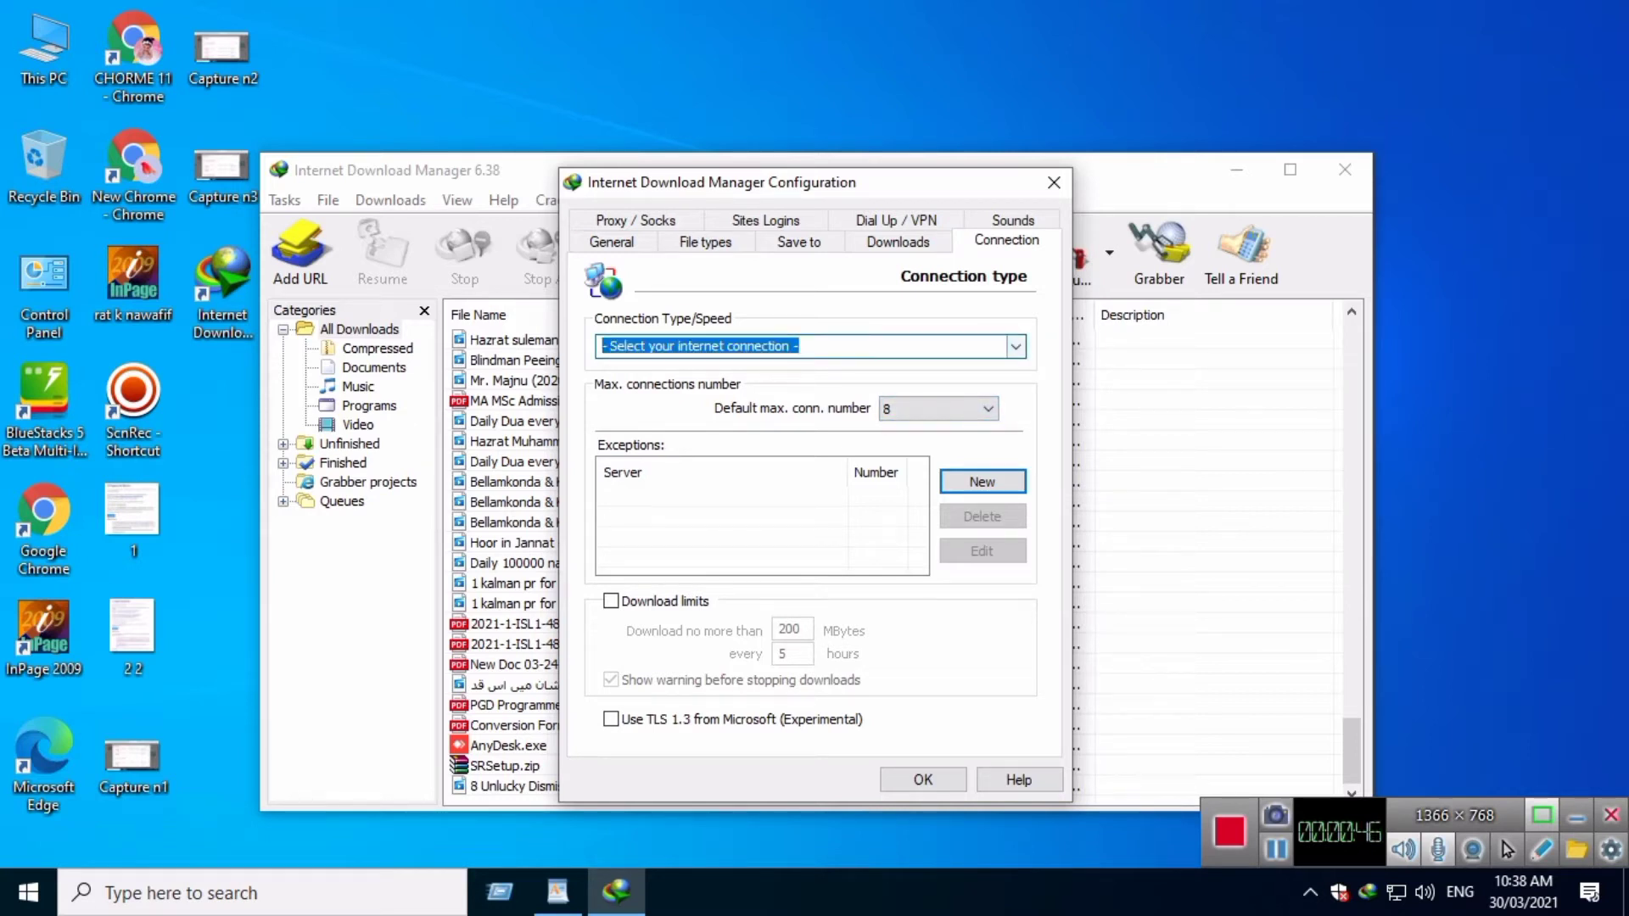
left_click(1016, 346)
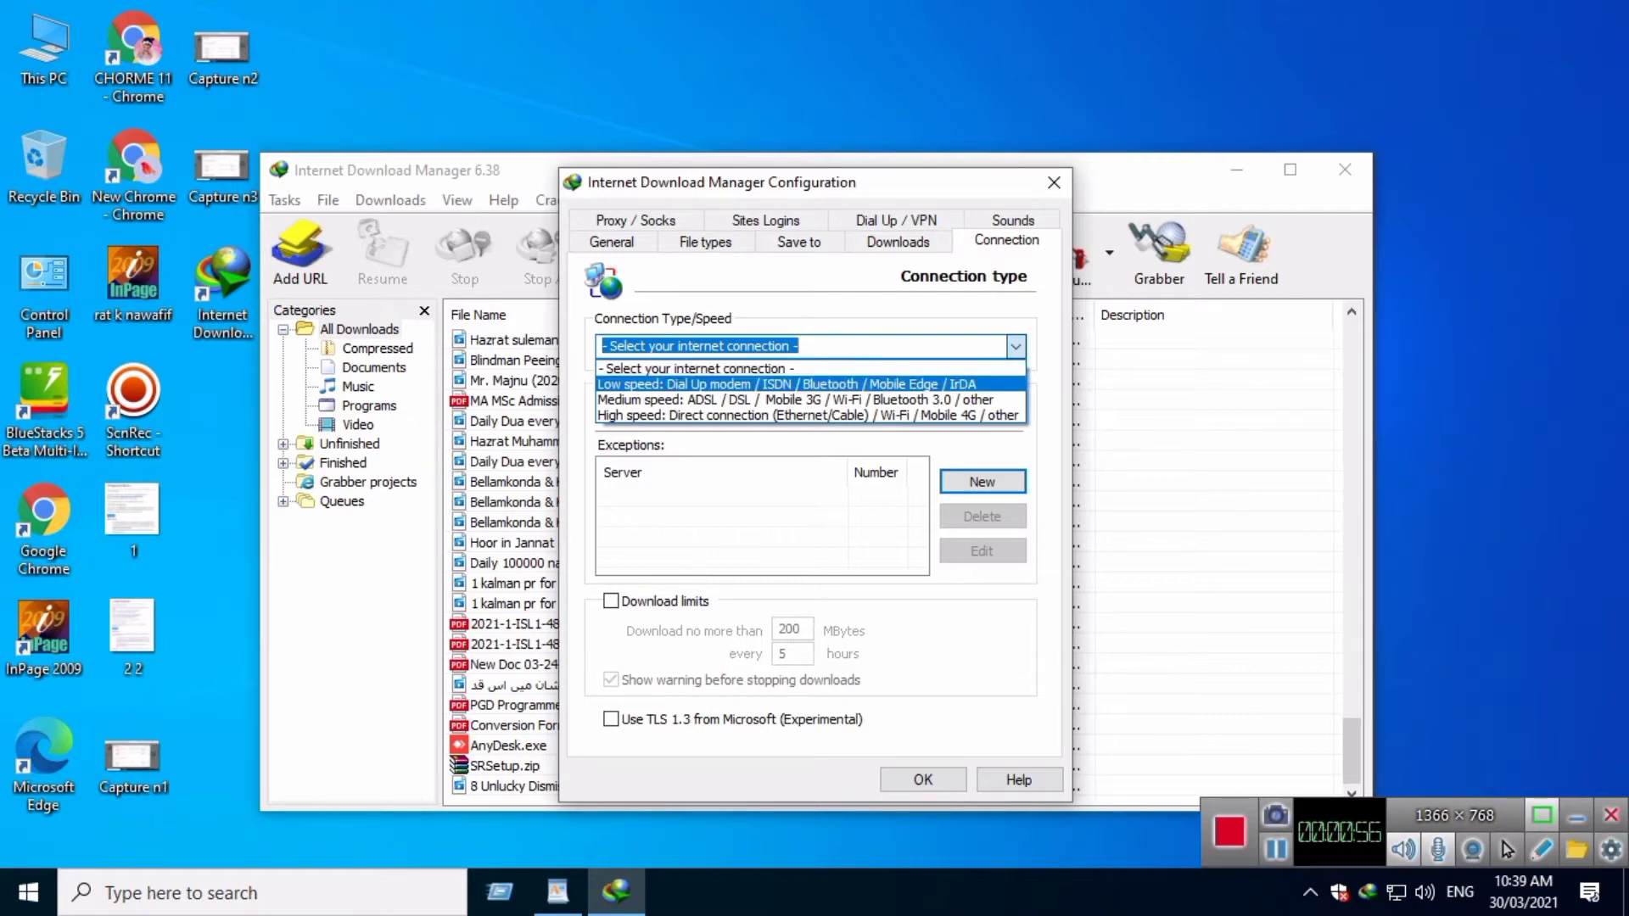
key("Down")
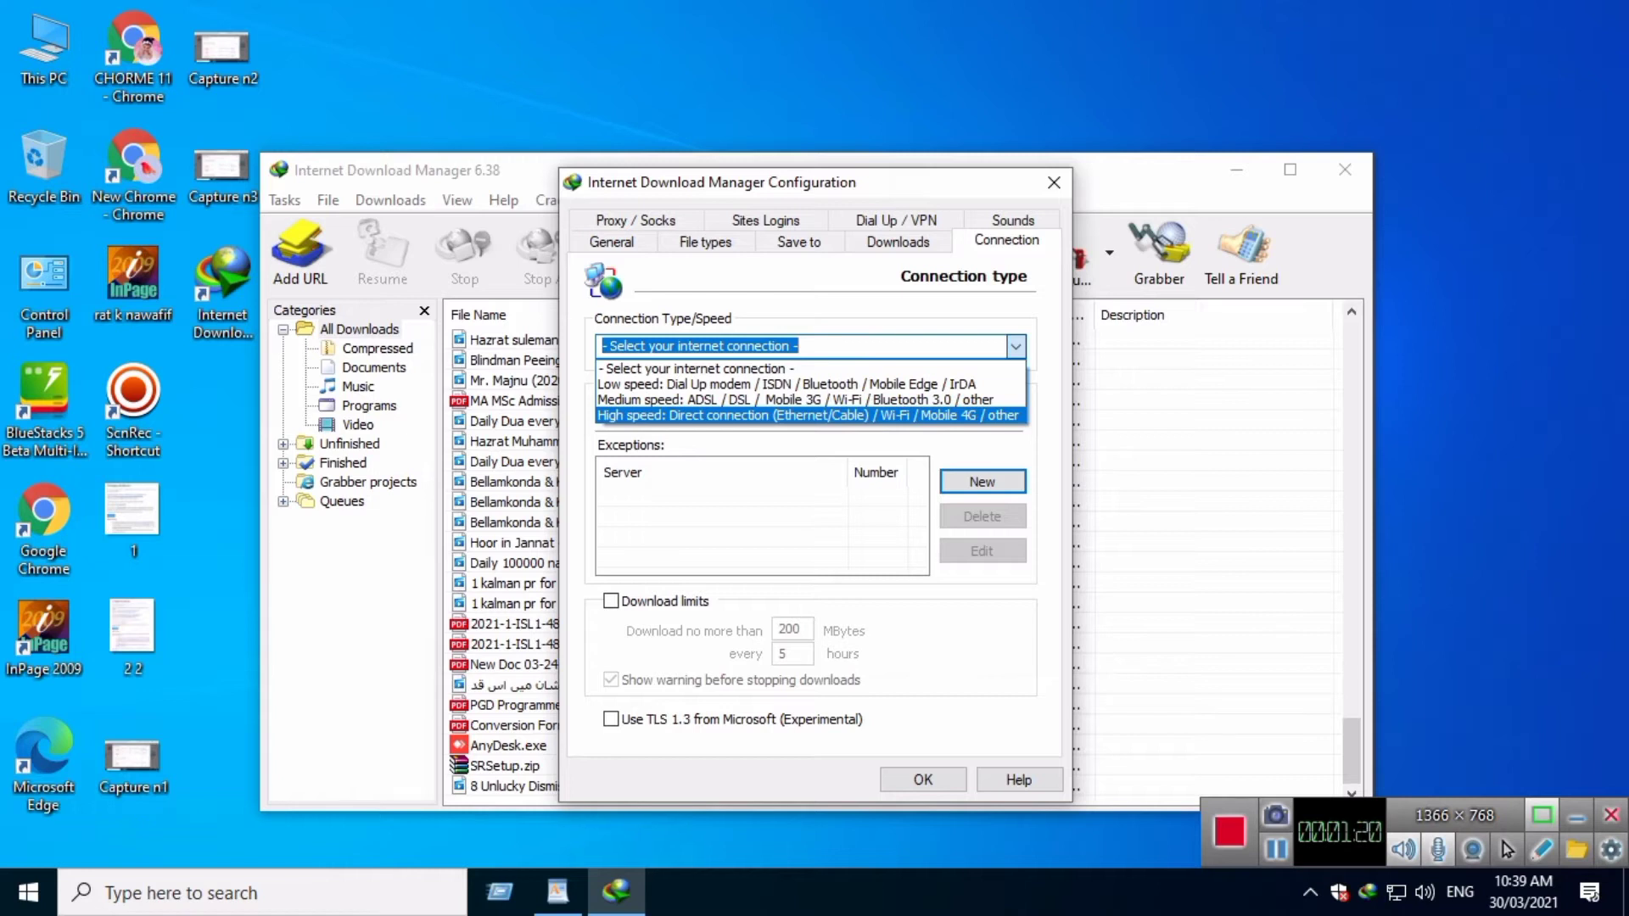
key("Return")
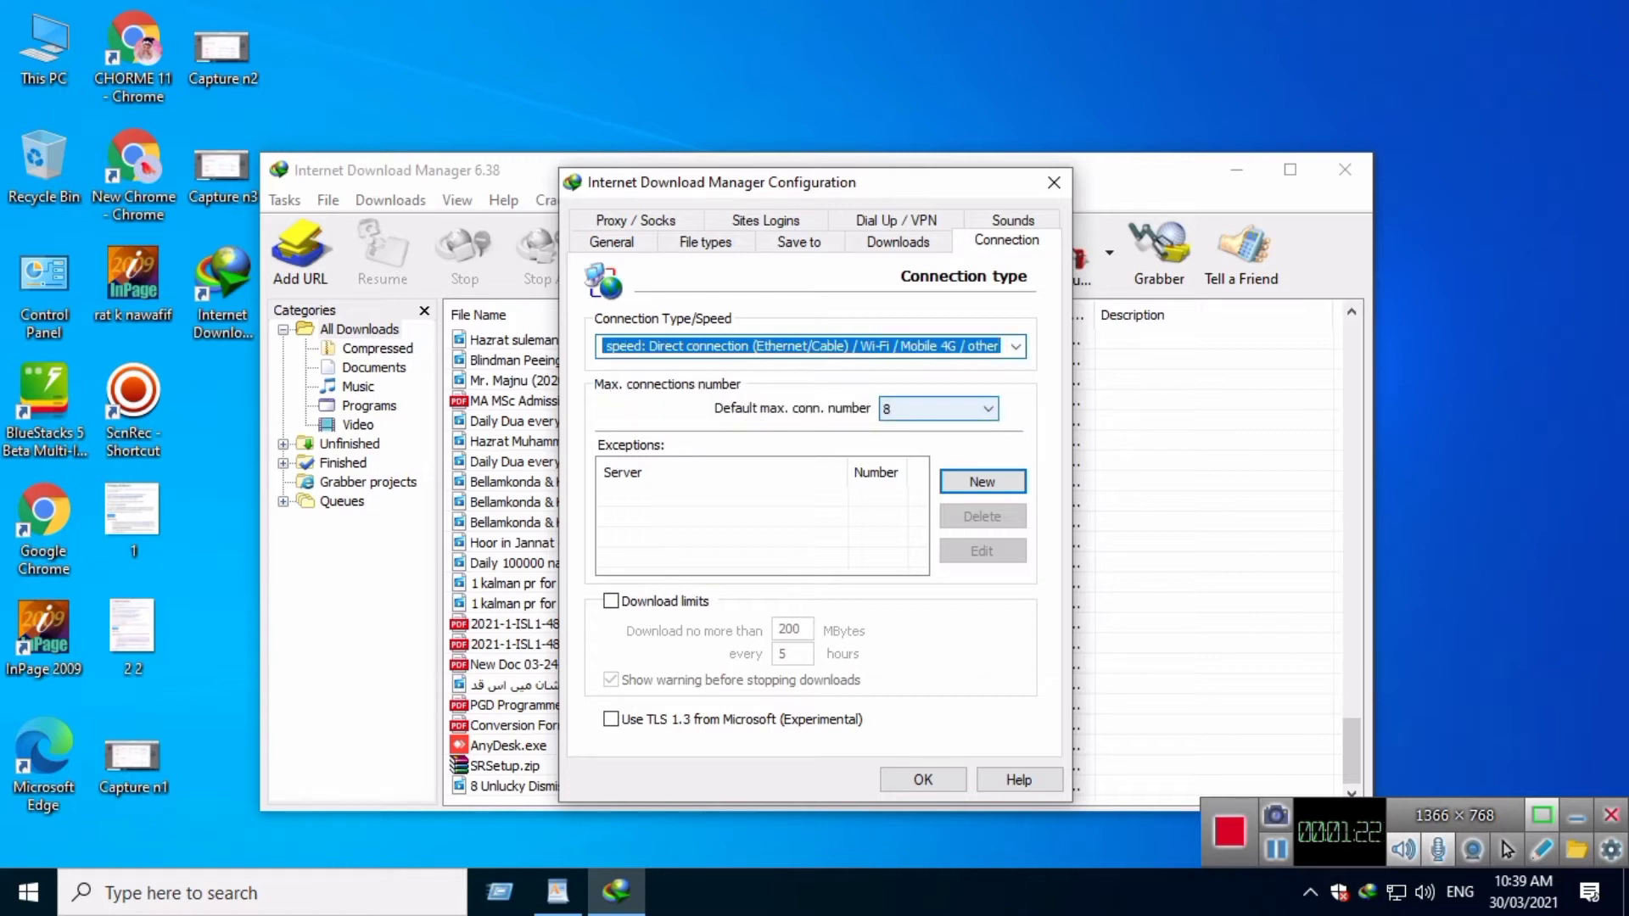
Step: Set the default maximum connection number to 32, accept the caution, and save the configuration before closing the download manager
left_click(988, 409)
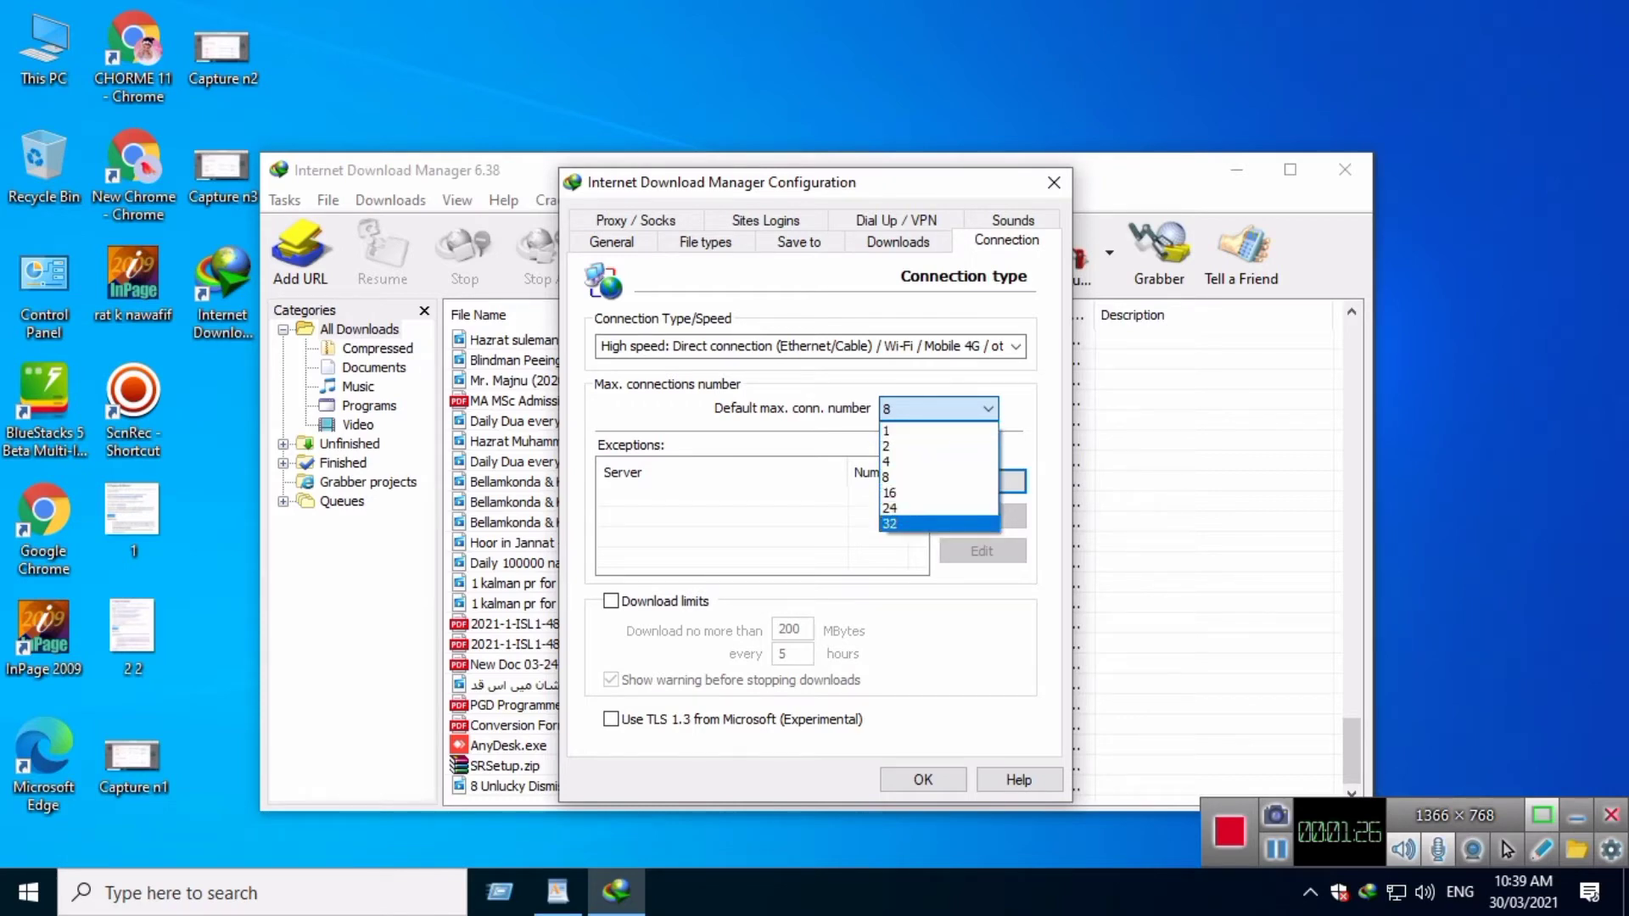
key("Return")
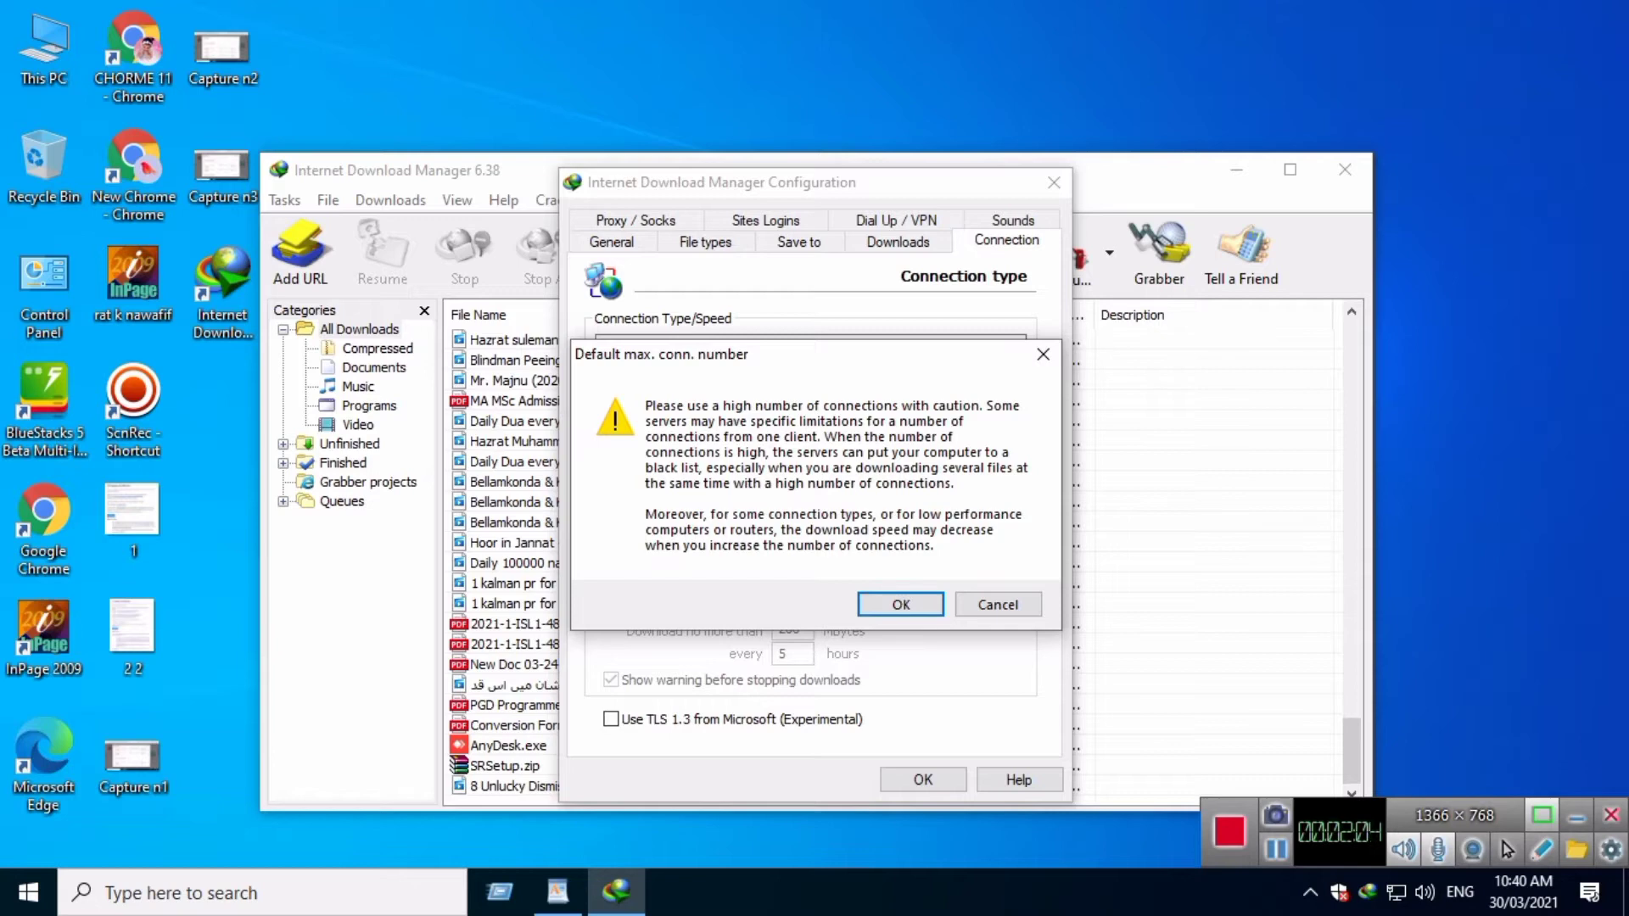
left_click(901, 605)
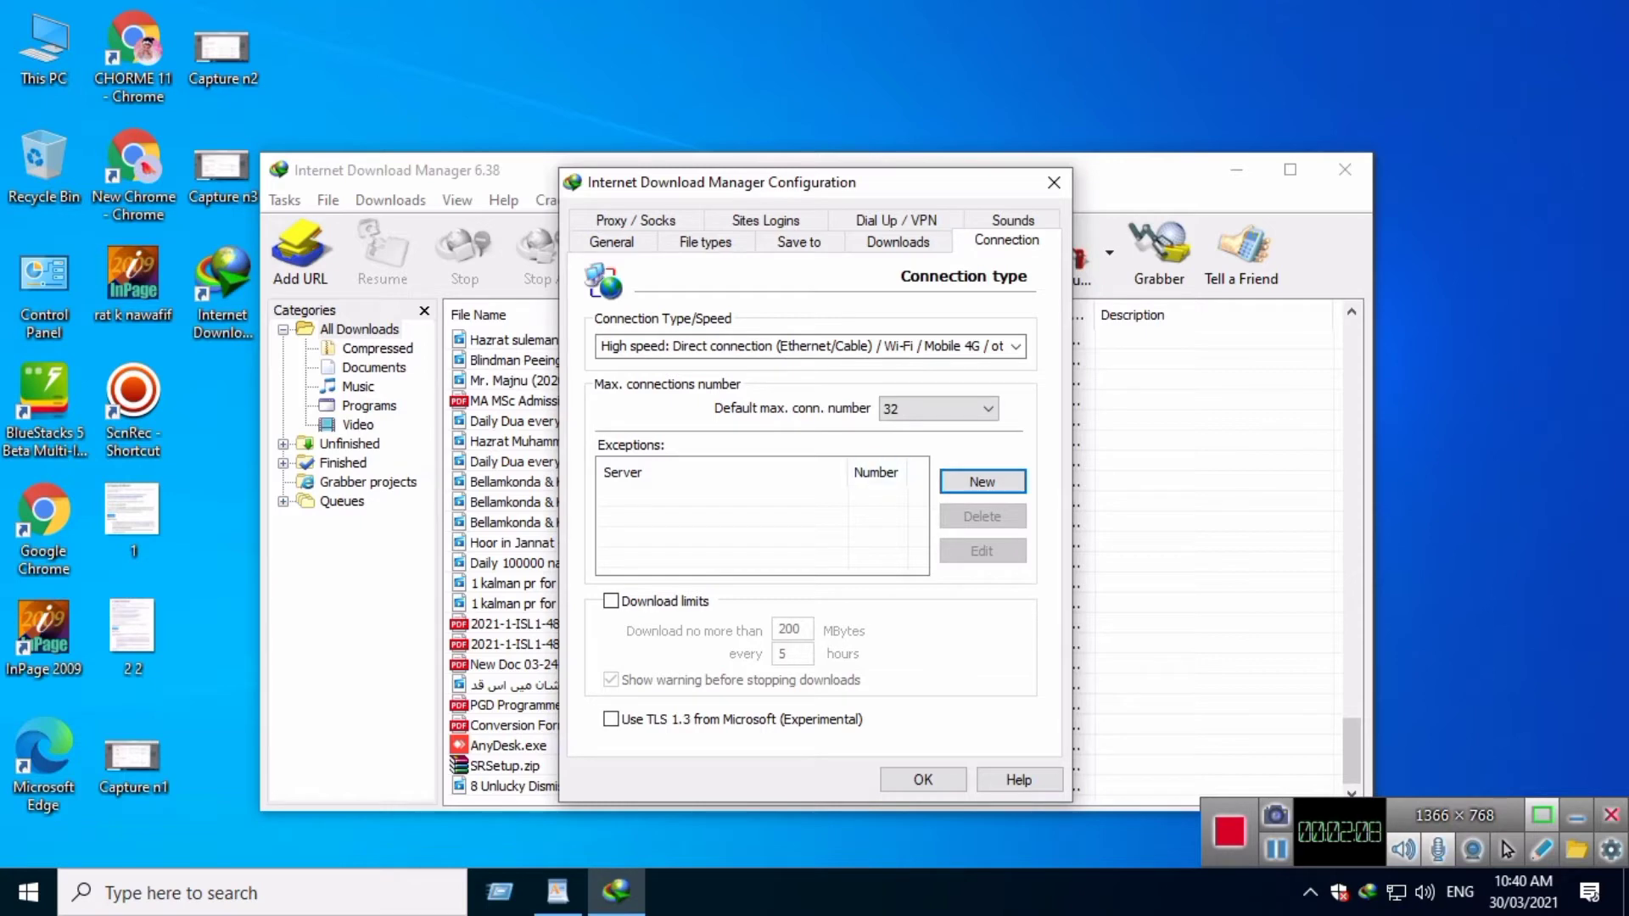
left_click(923, 778)
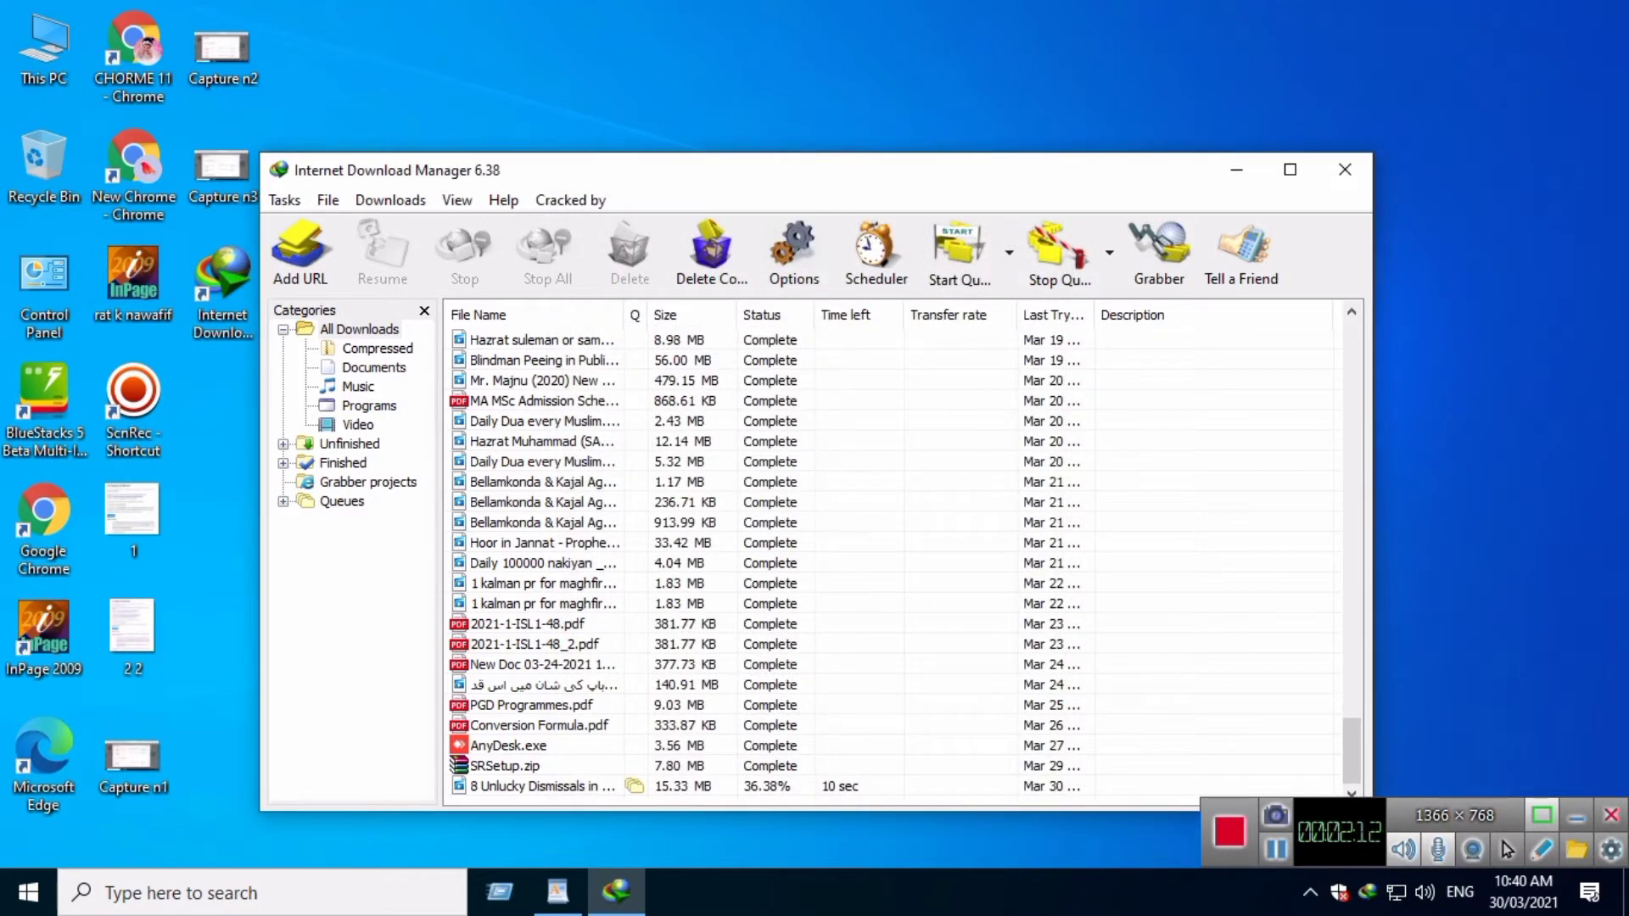
left_click(1345, 169)
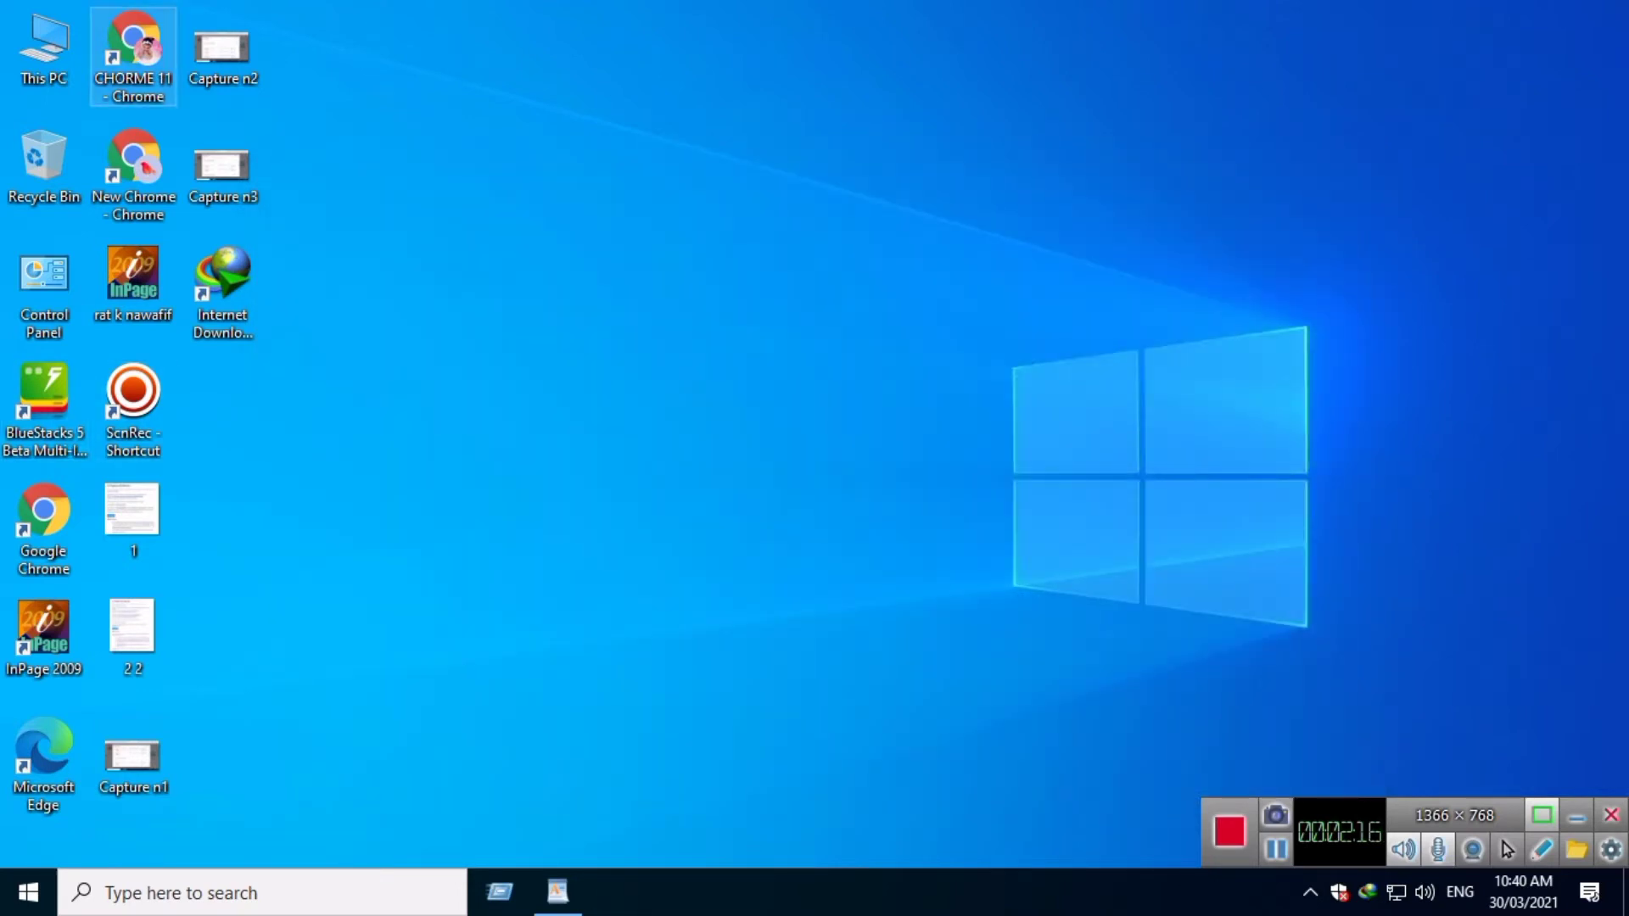
Step: Switch to Chrome and open the YouTube video "Lahore Mein 400 Sal Purani Khufia Surang" from the YouTube home page
double_click(133, 51)
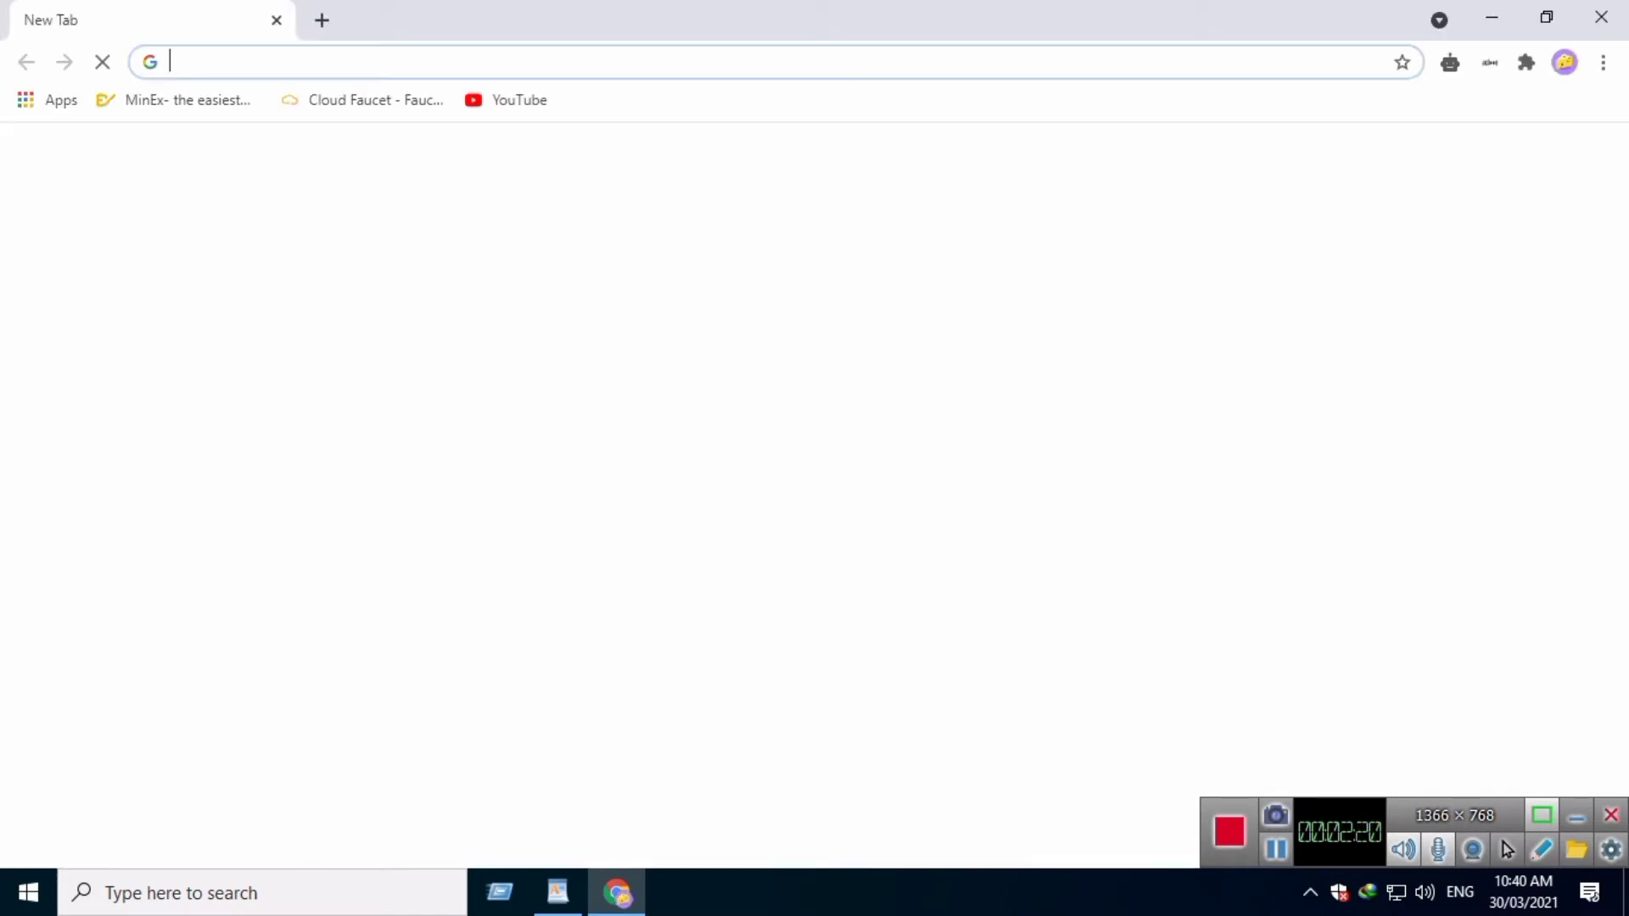
left_click(507, 100)
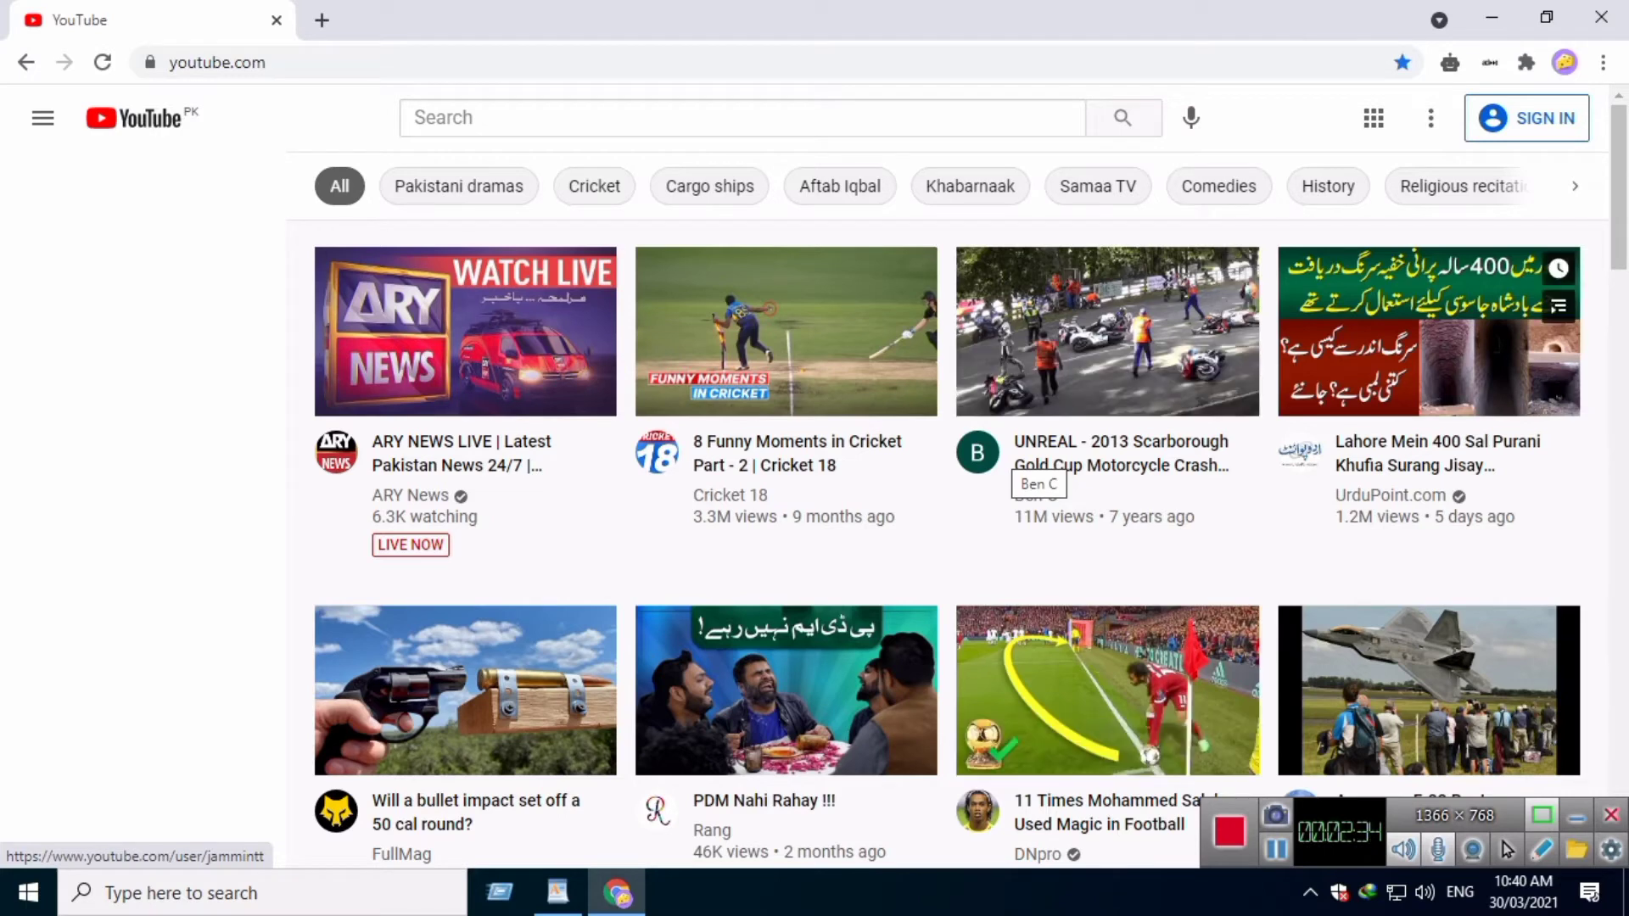
left_click(1409, 340)
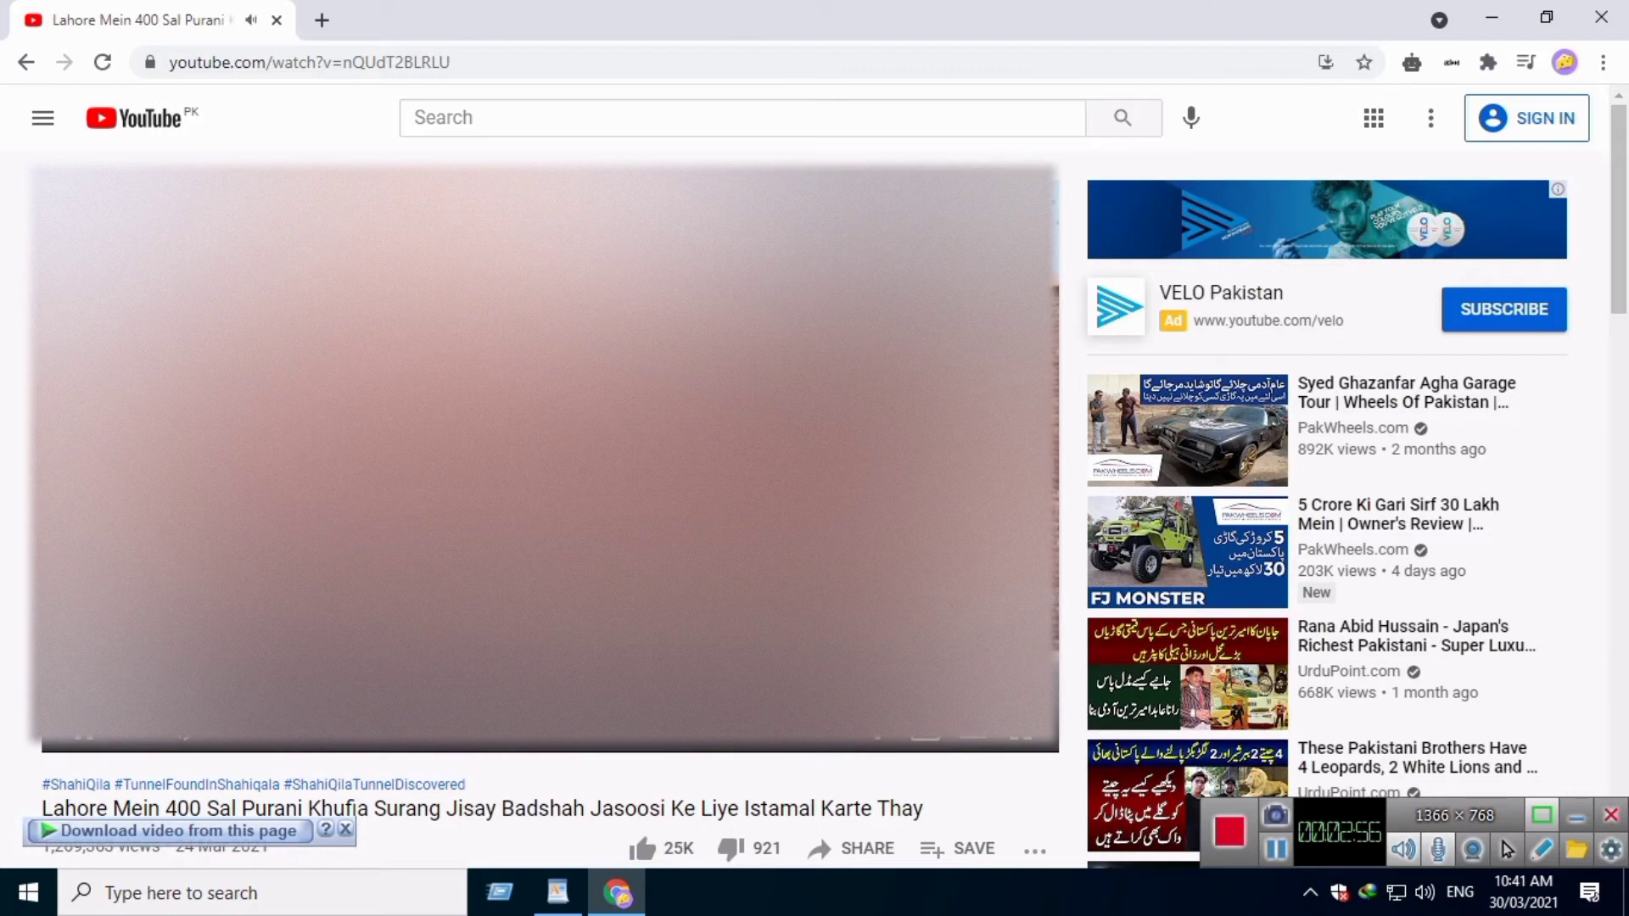
Step: Pin the IDM Integration Module extension in Chrome and toggle its integration off
key("End")
key("Home")
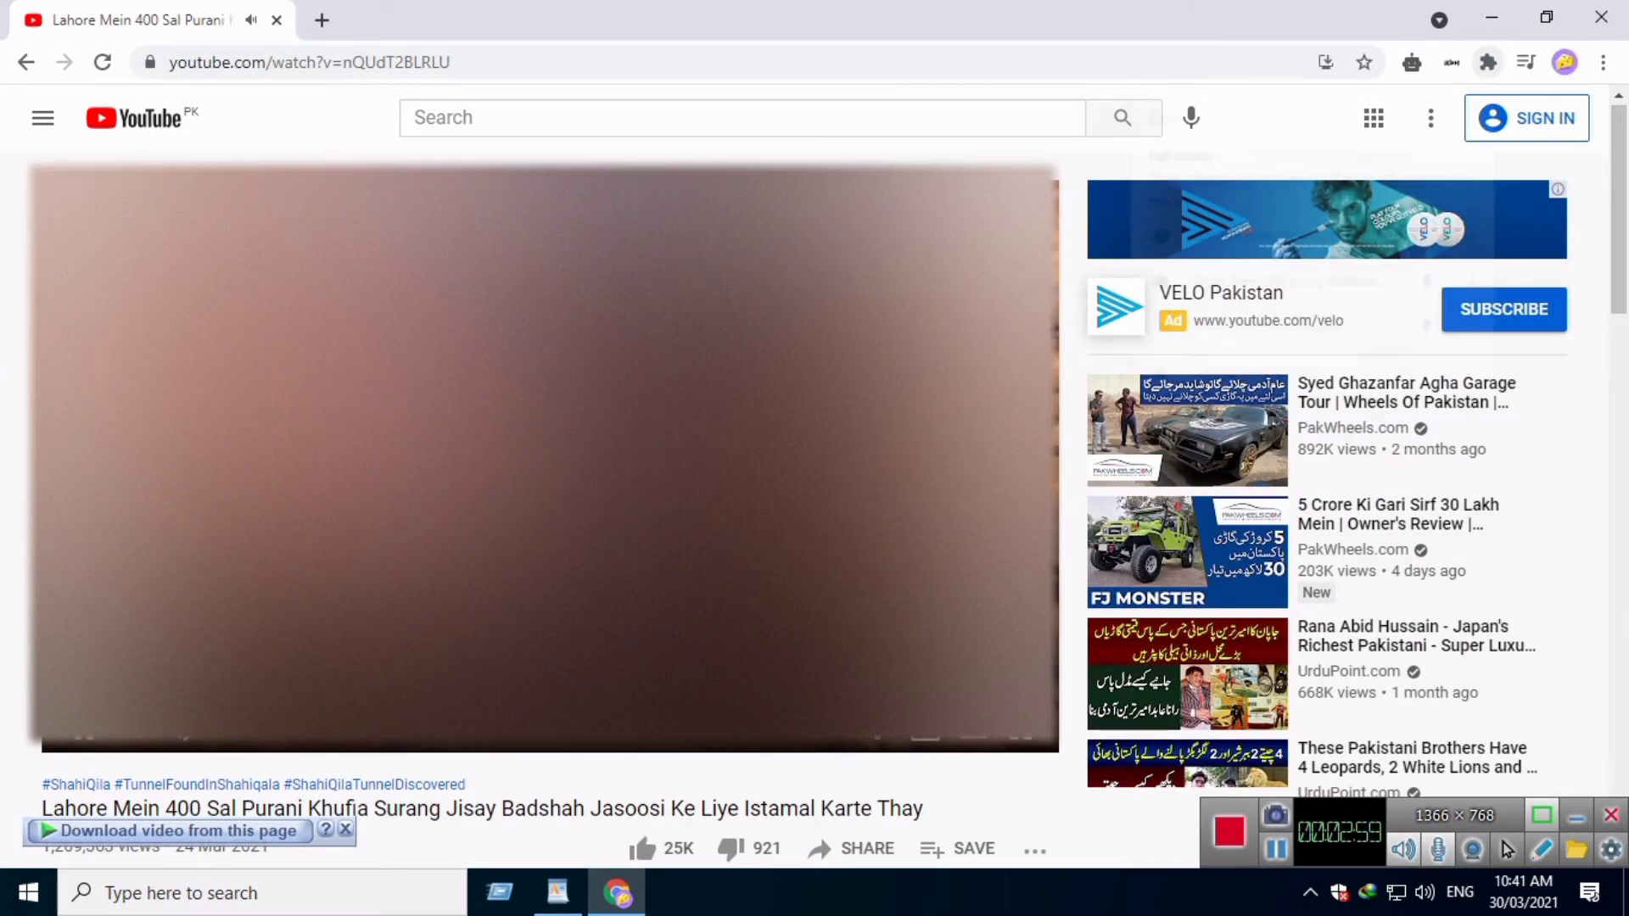
left_click(1488, 62)
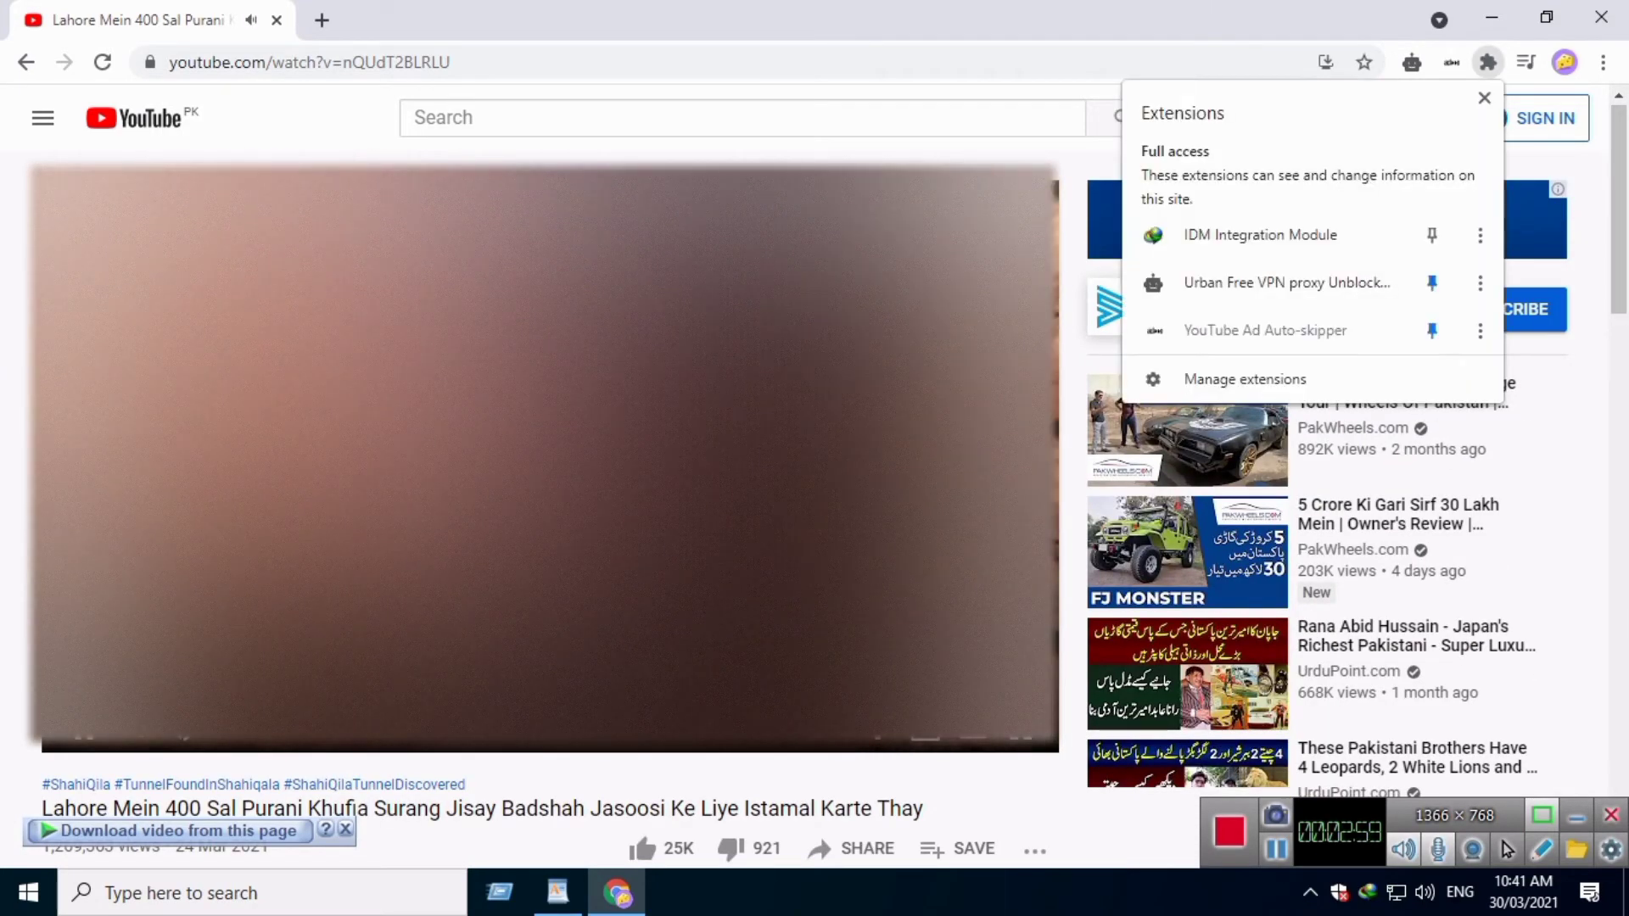
left_click(1432, 234)
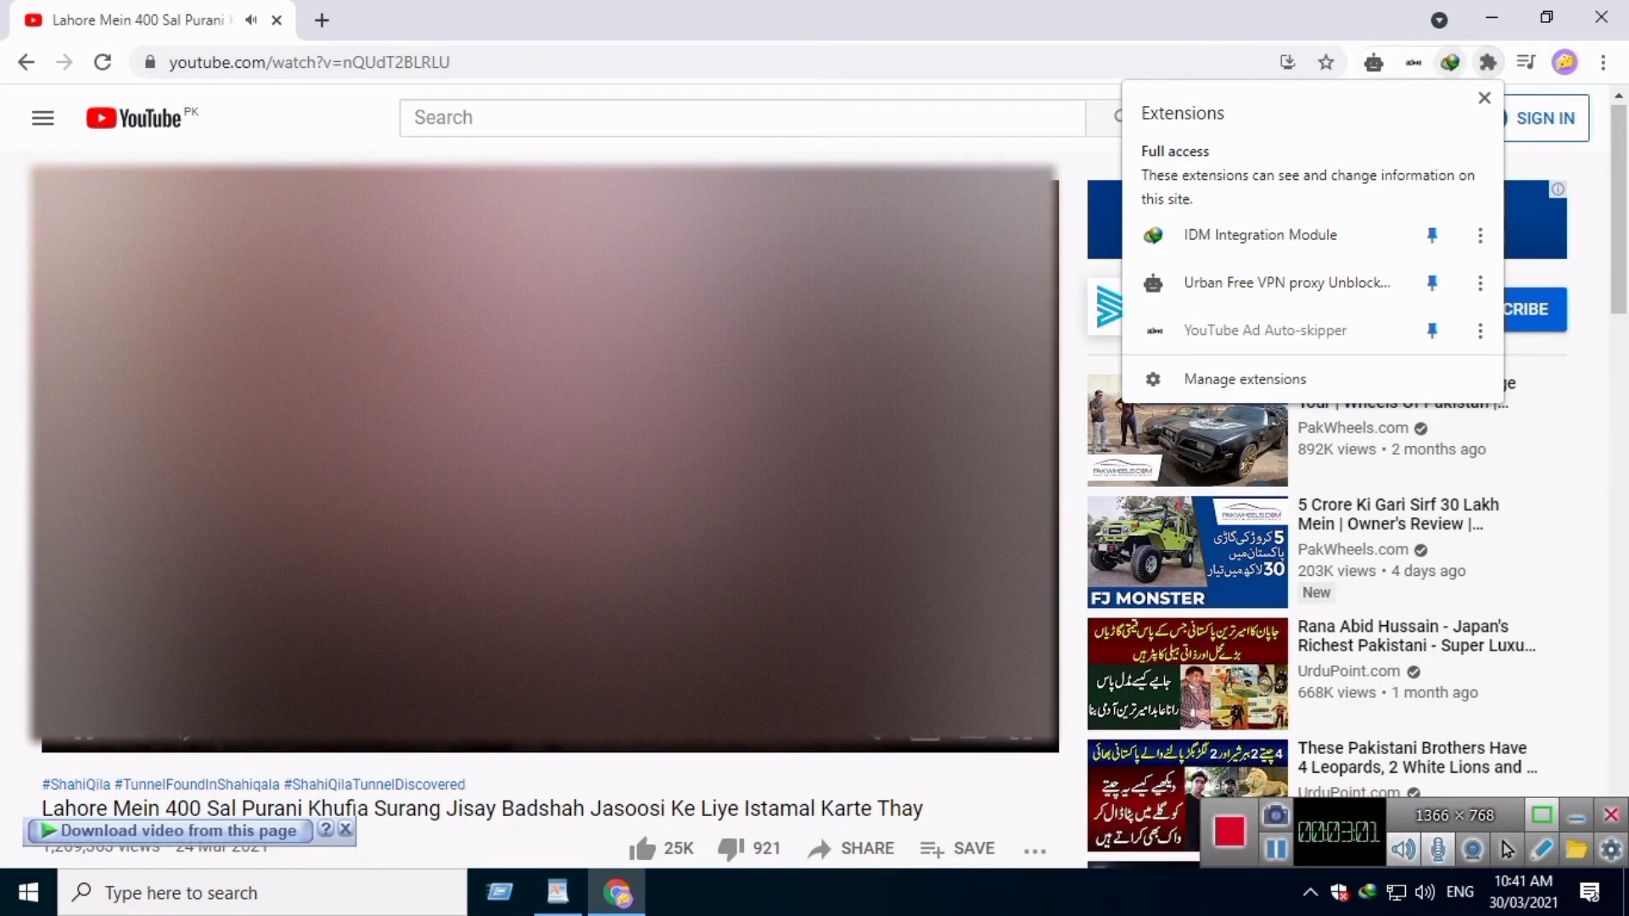
left_click(1451, 62)
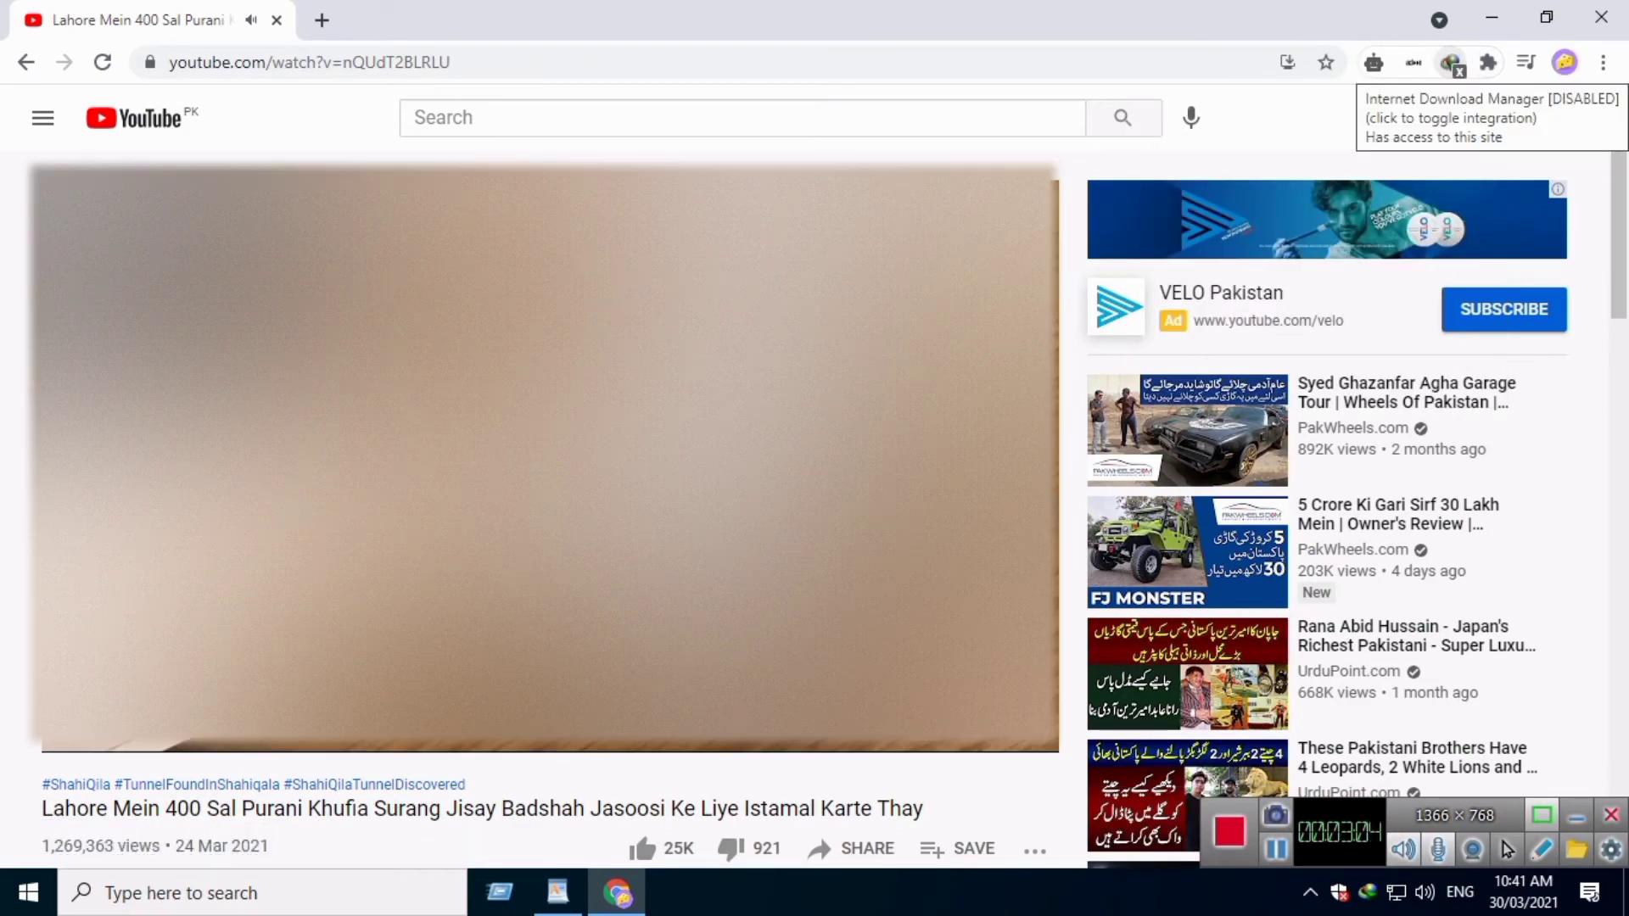
Step: Re-enable the IDM integration and reload the video page
scroll(1269, 352, "down", 10)
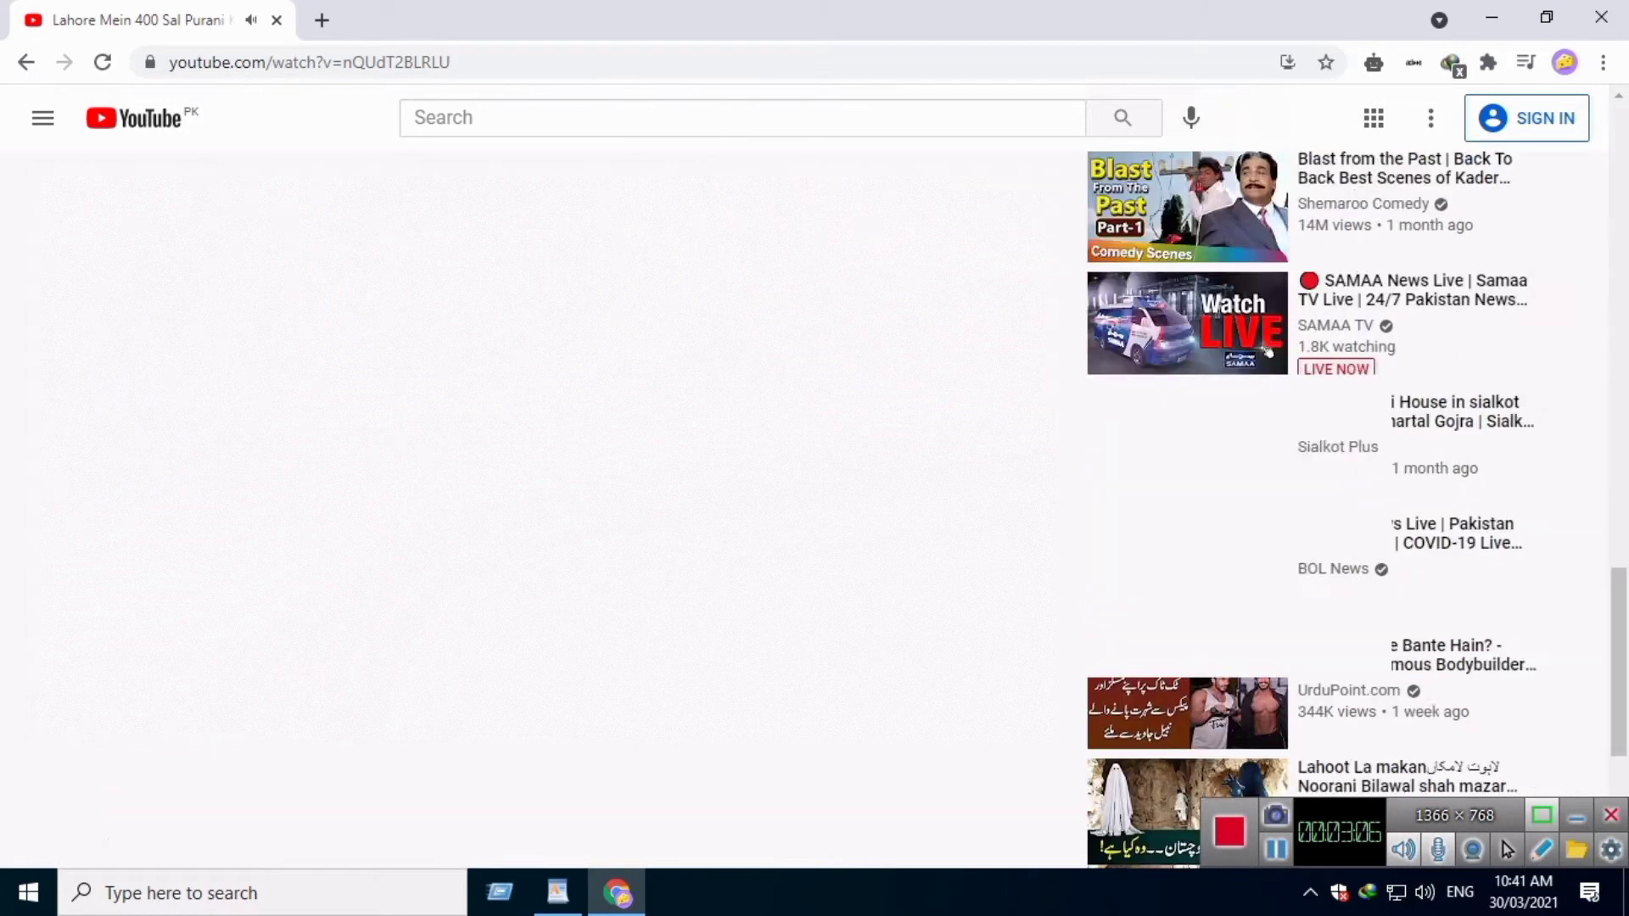
scroll(1268, 352, "down", 3)
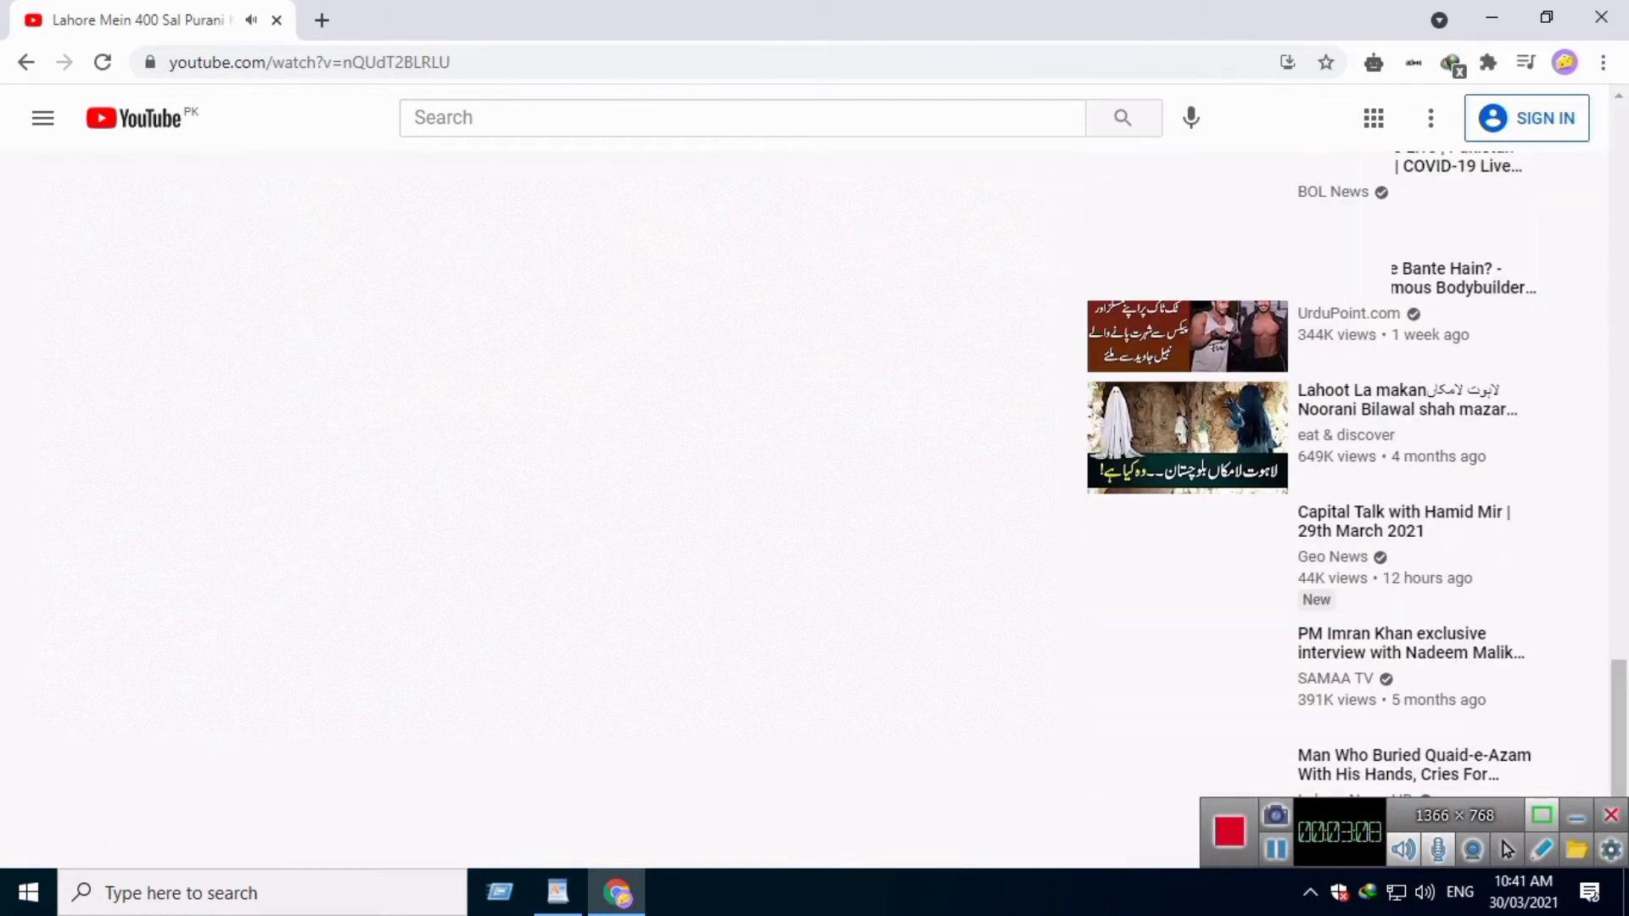
scroll(1269, 352, "up", 15)
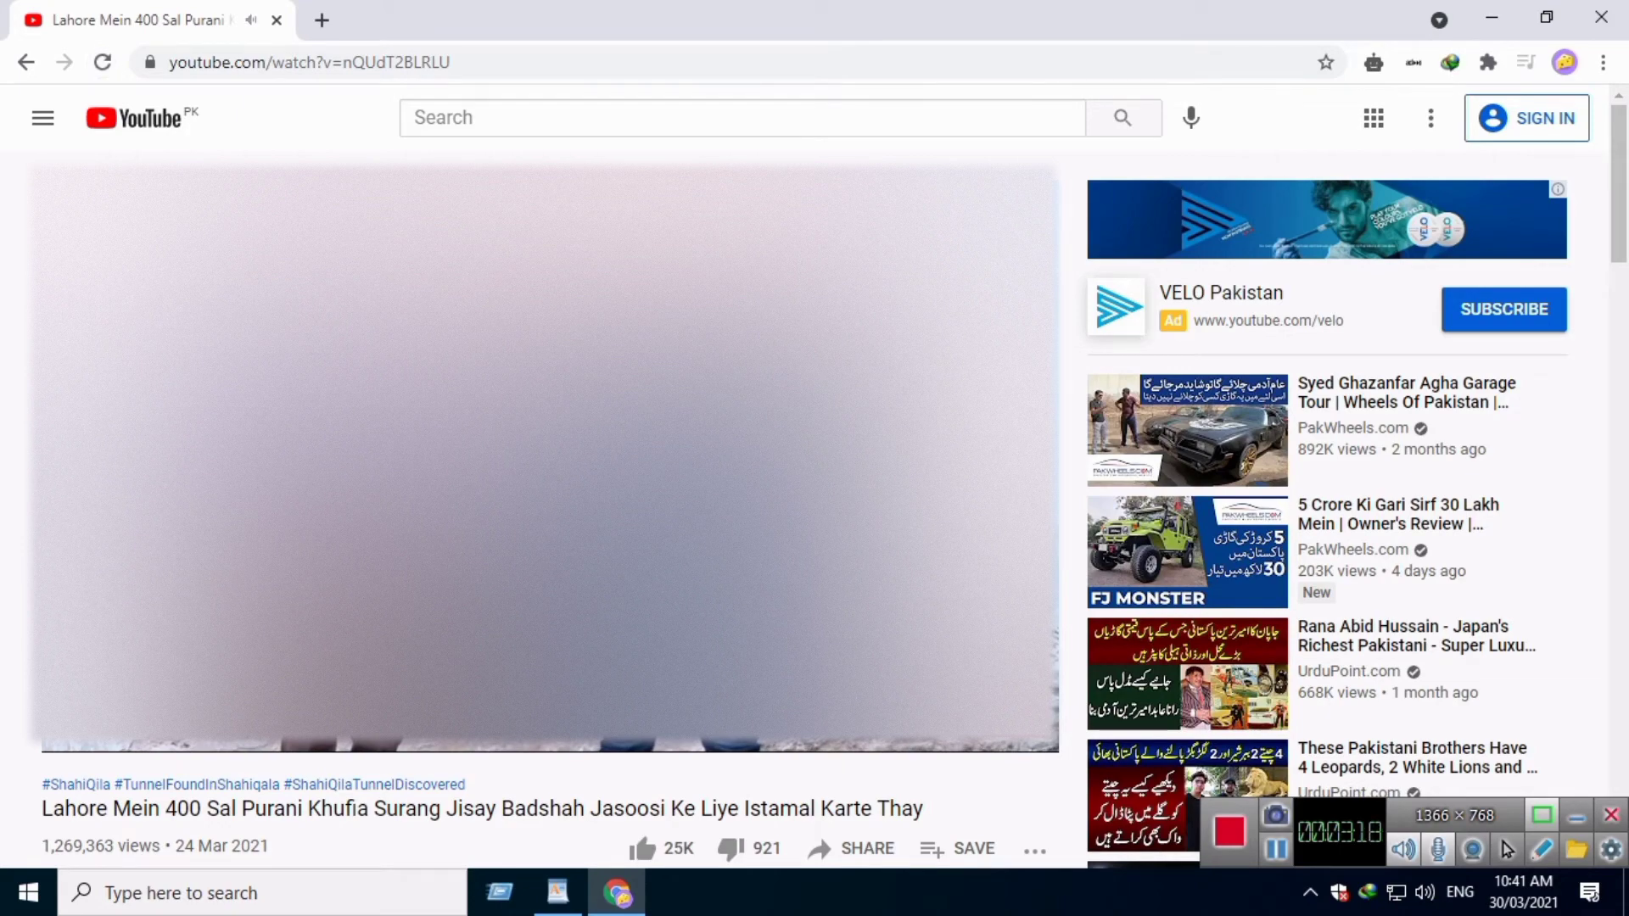
key("F5")
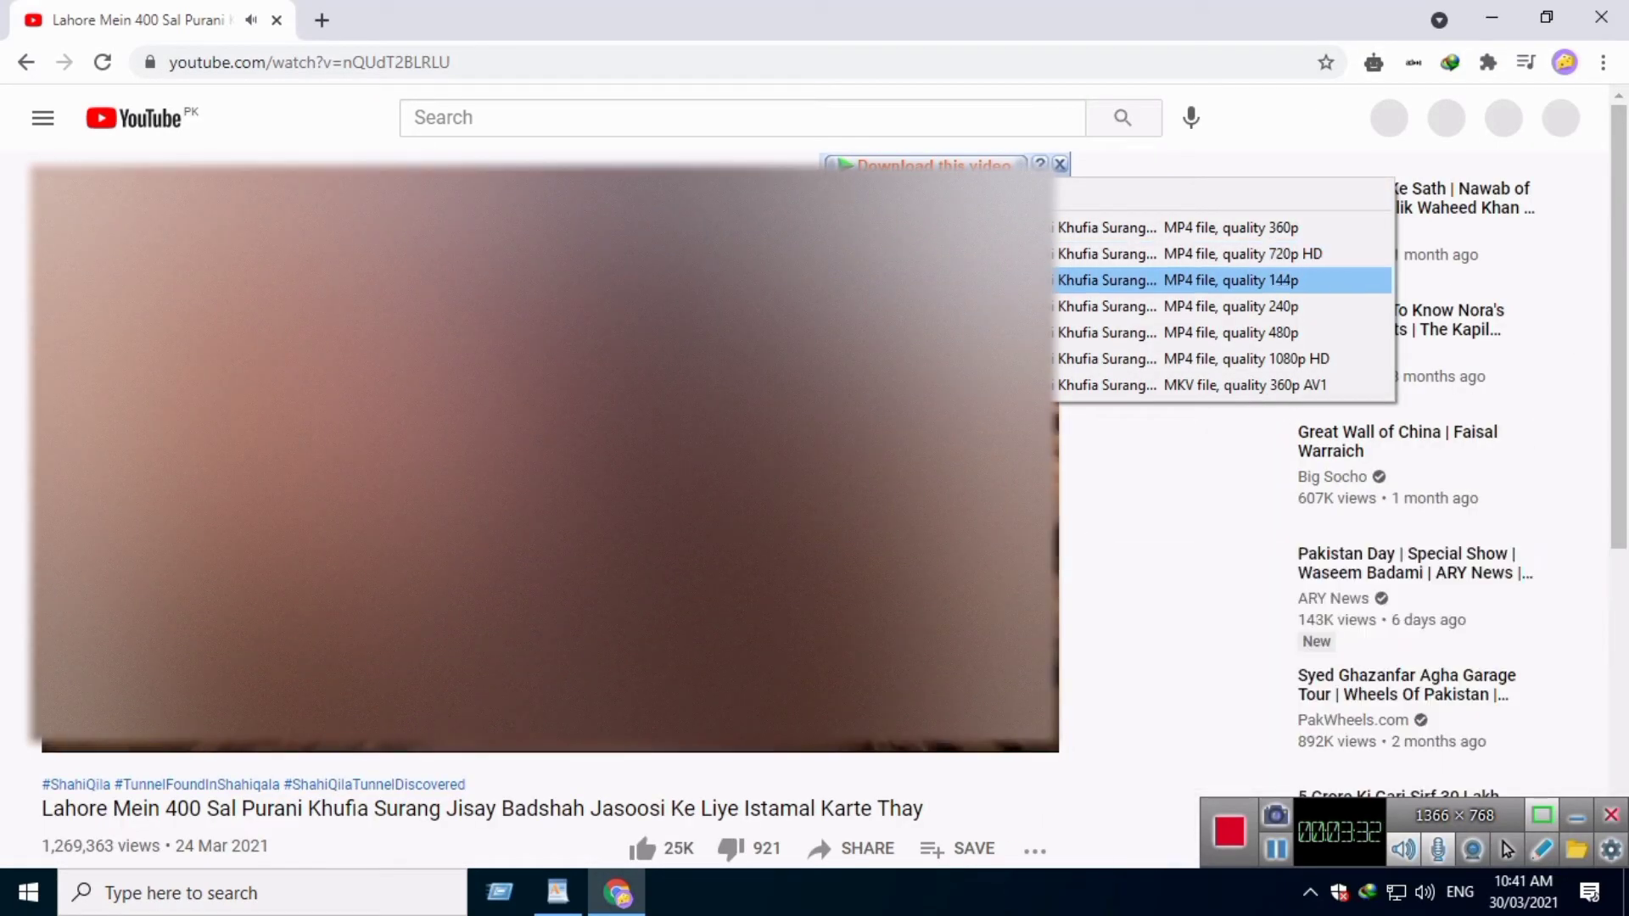
Step: Start downloading the video as an MP4 file in 1080p HD quality and pause its playback on the page
left_click(985, 359)
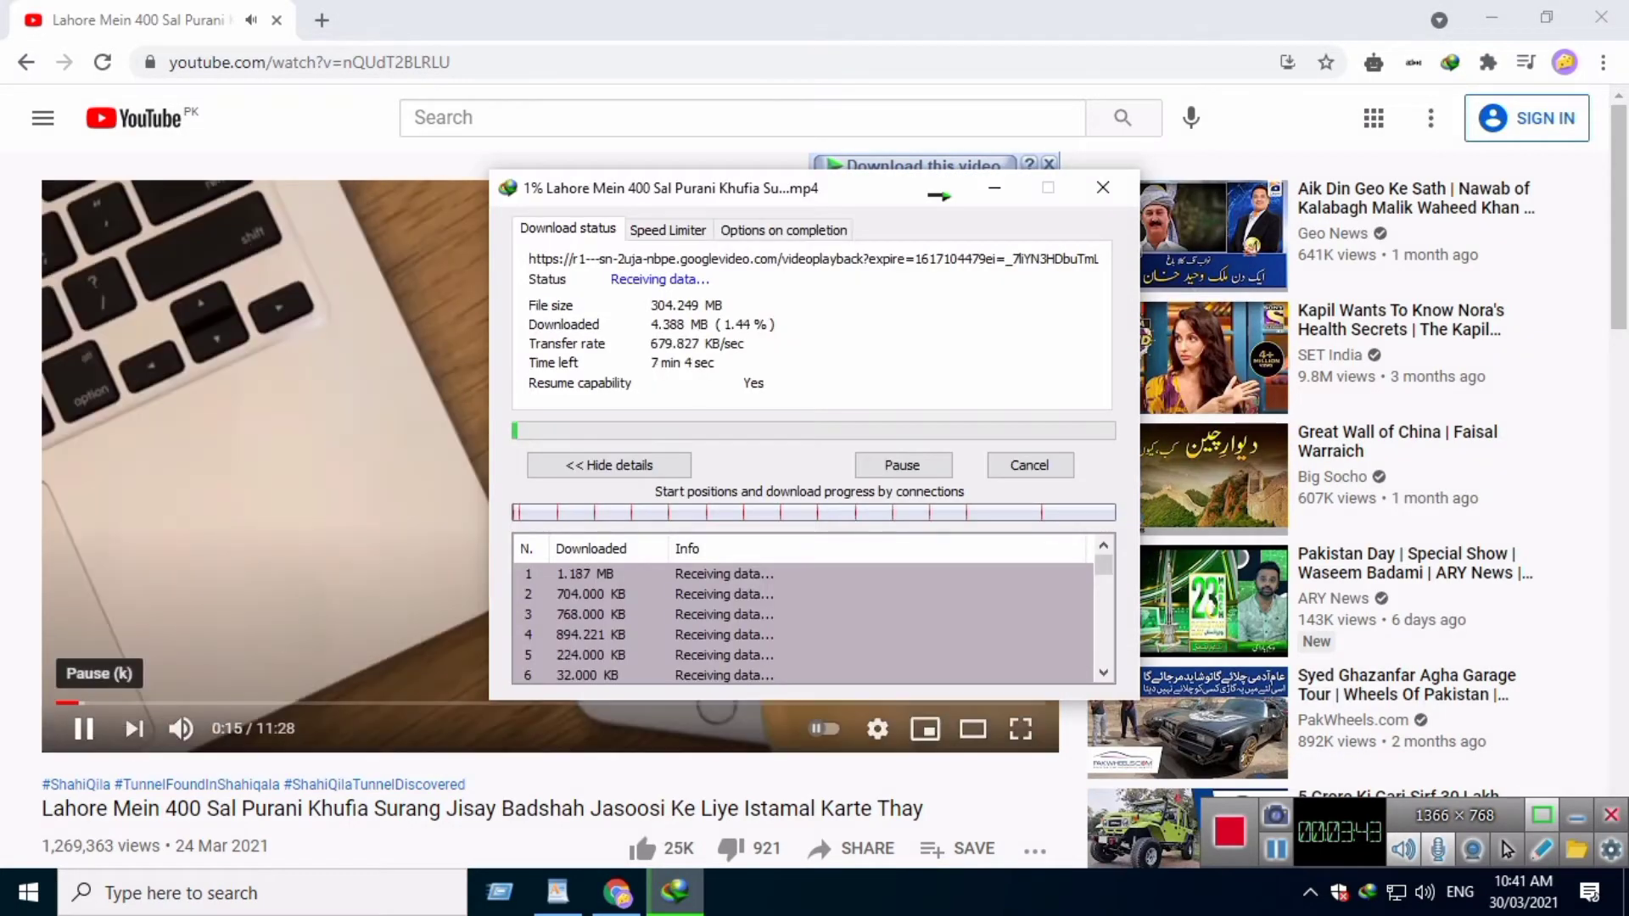
left_click(84, 728)
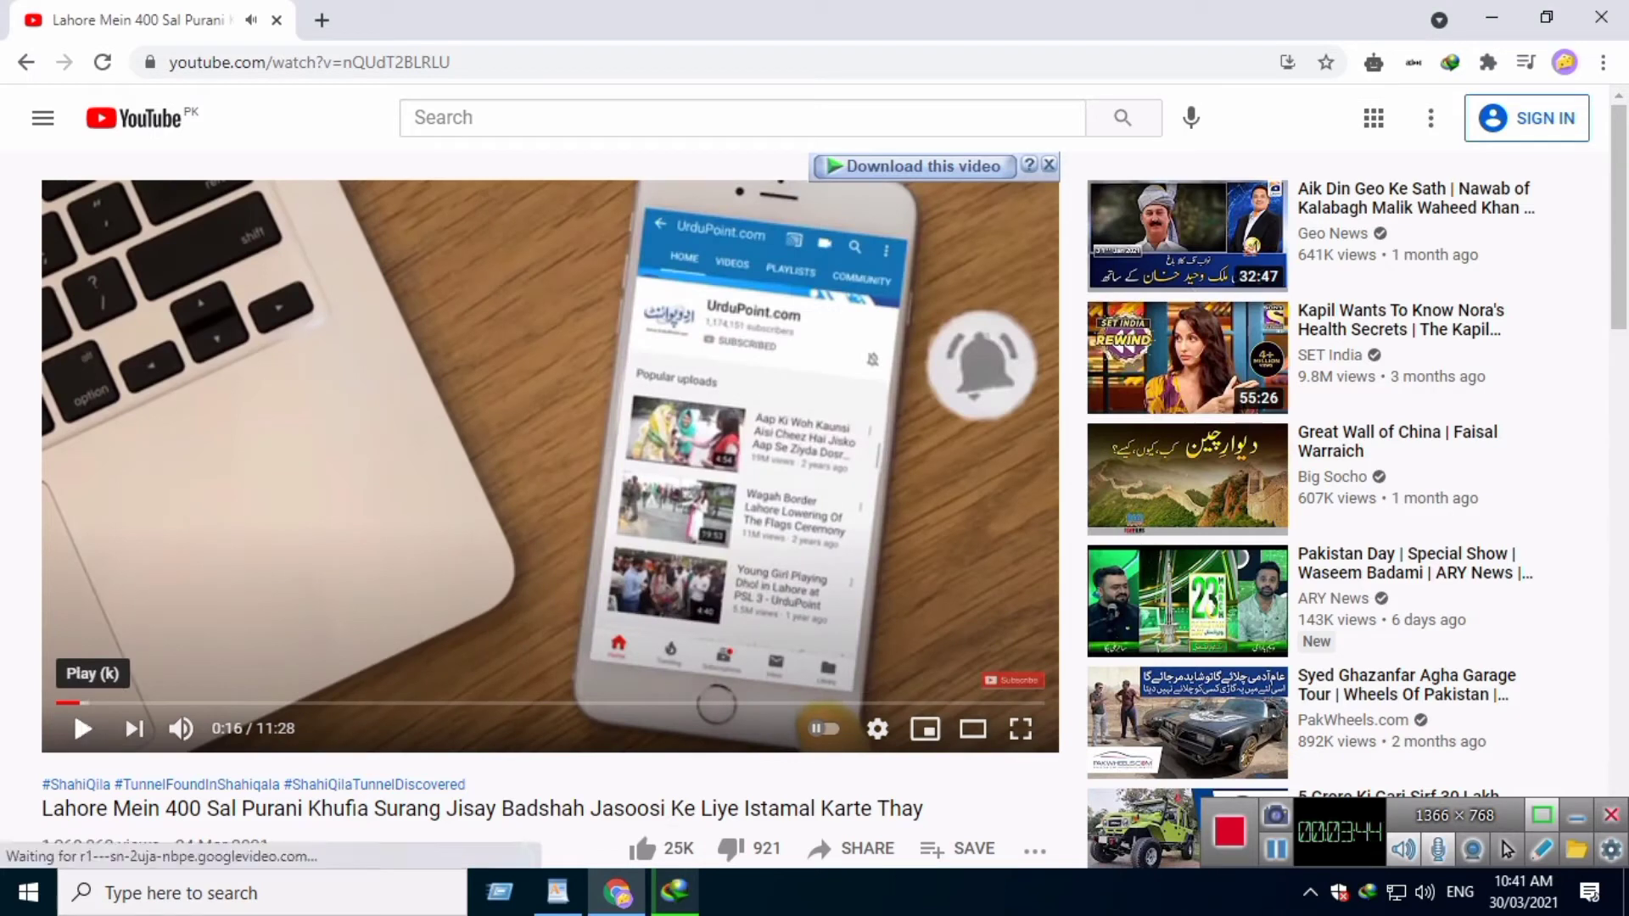
Step: Review the connection list in the video's download status window, then pause the download and close the window
left_click(675, 891)
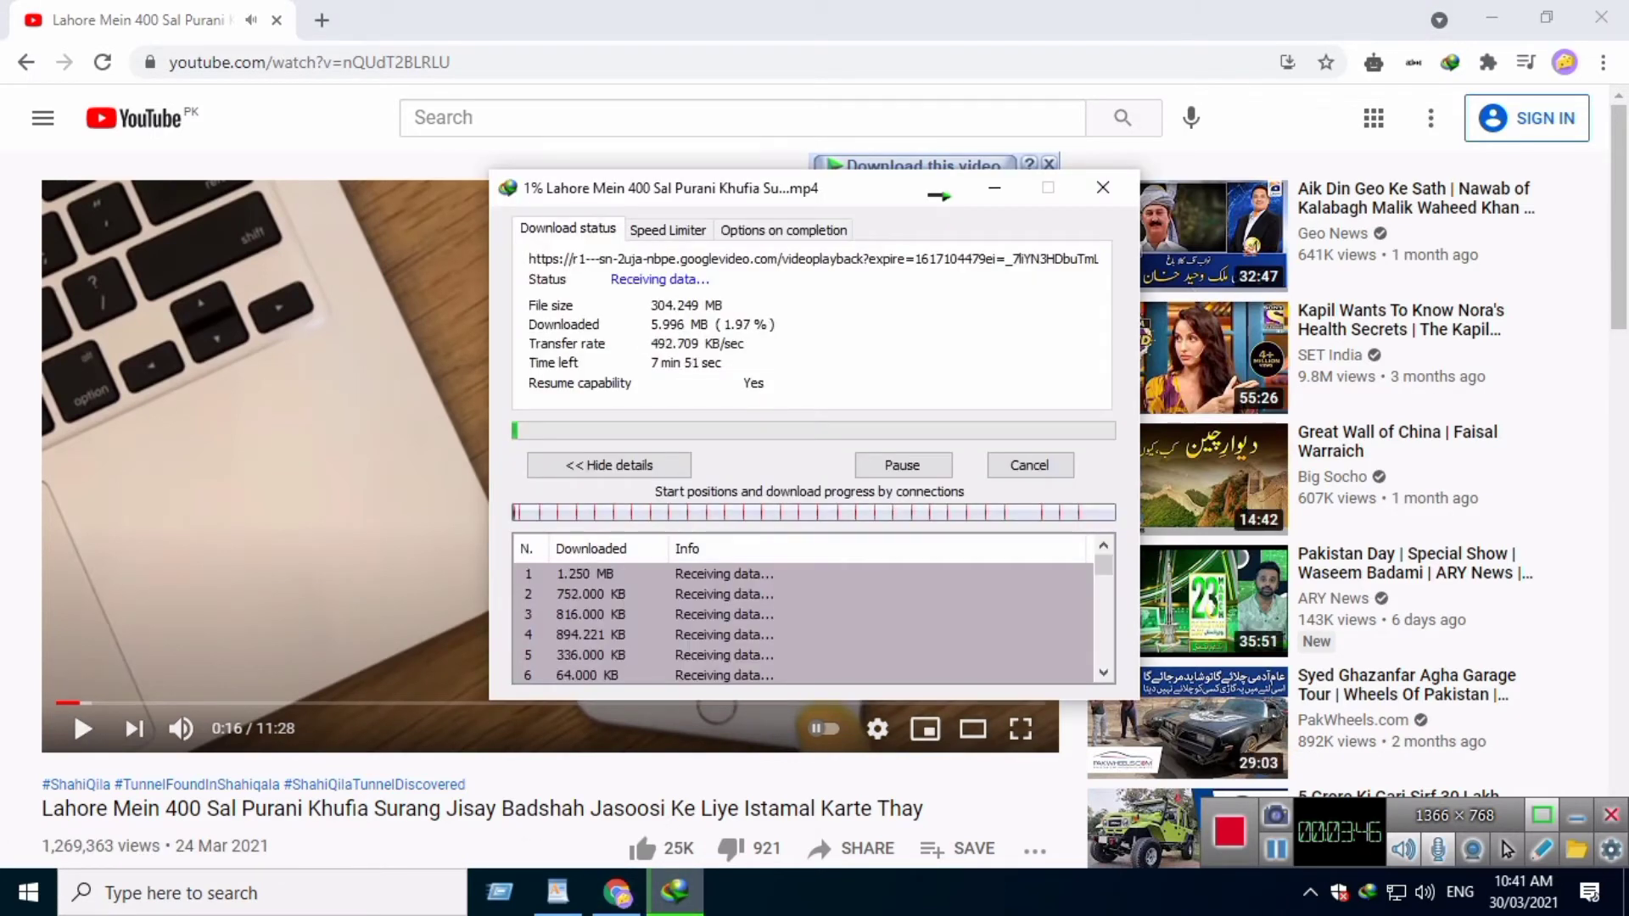
left_click_drag(1103, 565, 1103, 652)
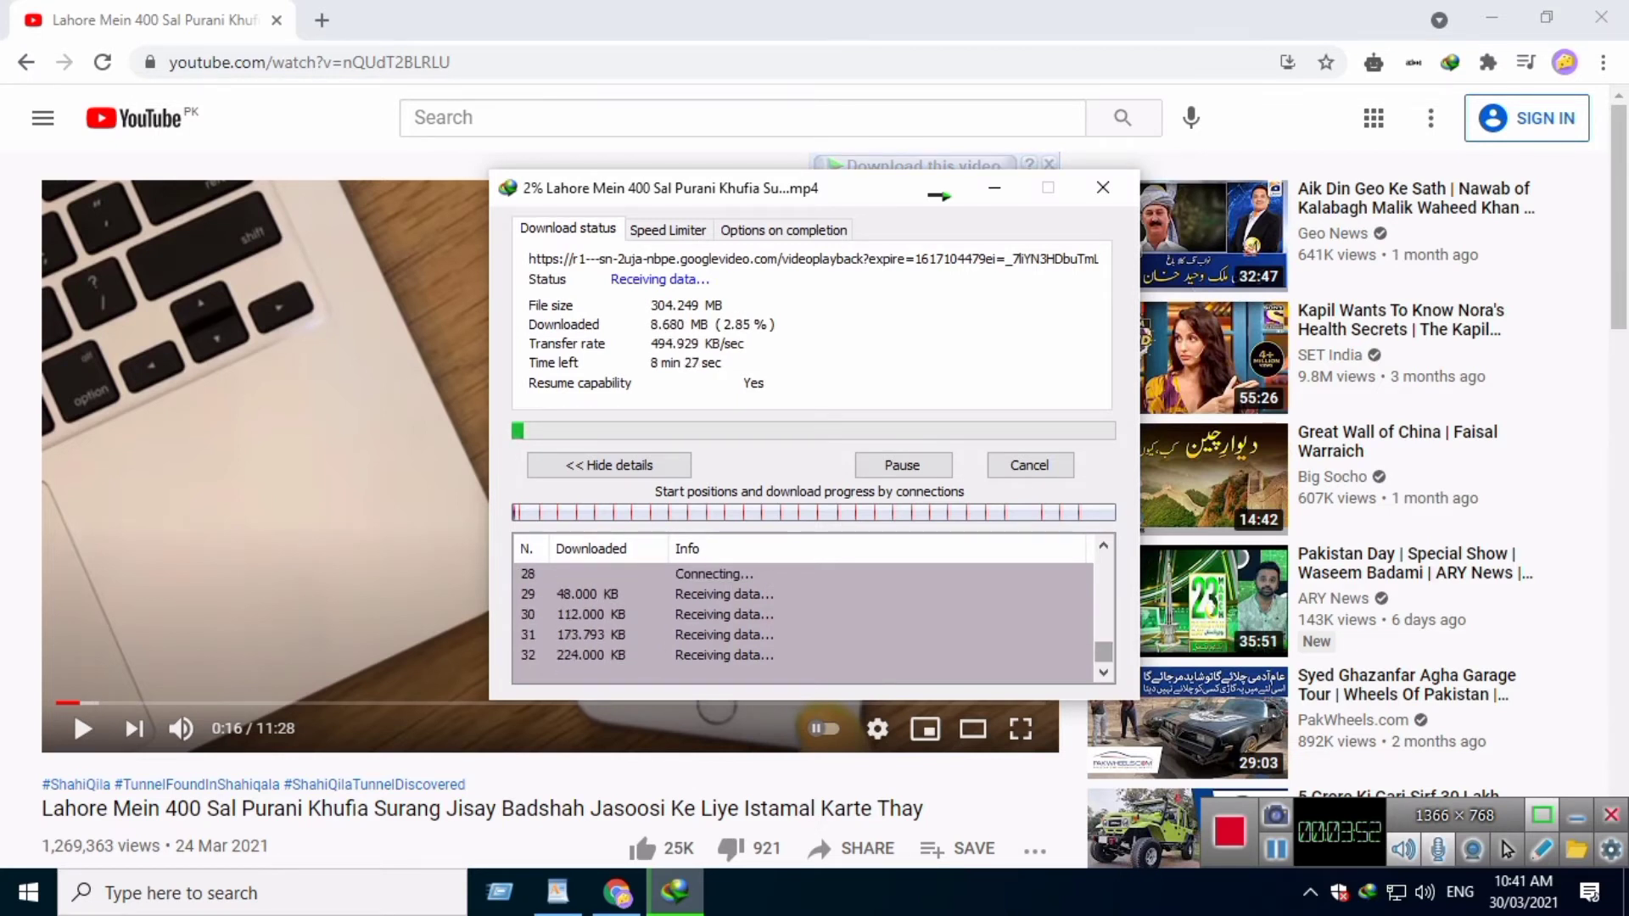
scroll(801, 623, "up", 1)
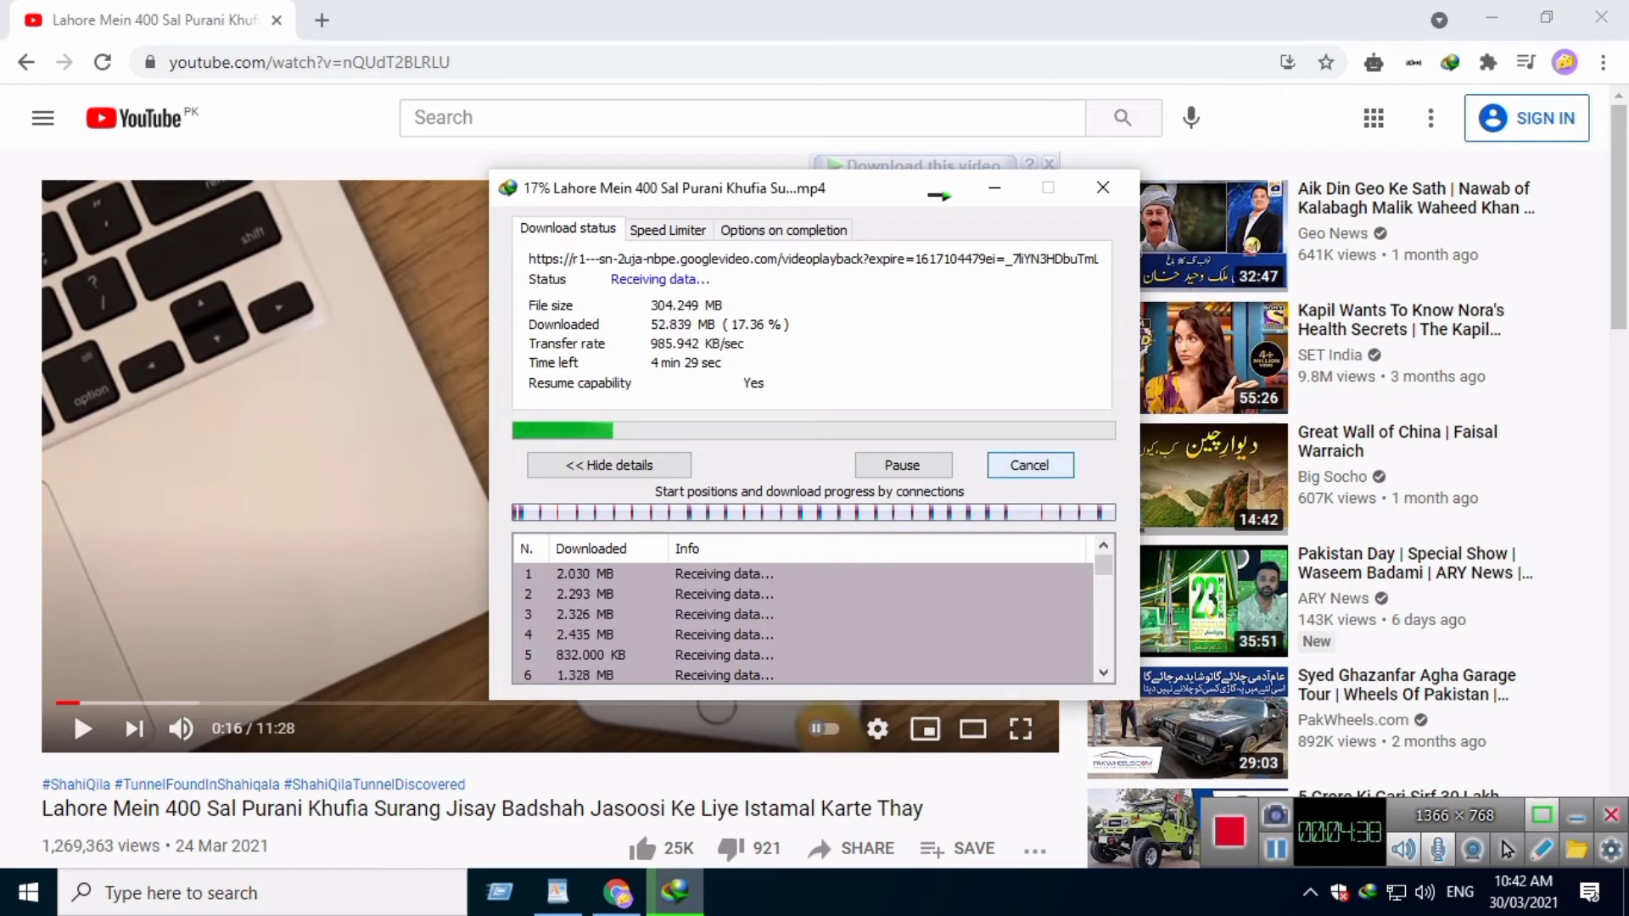
key("Return")
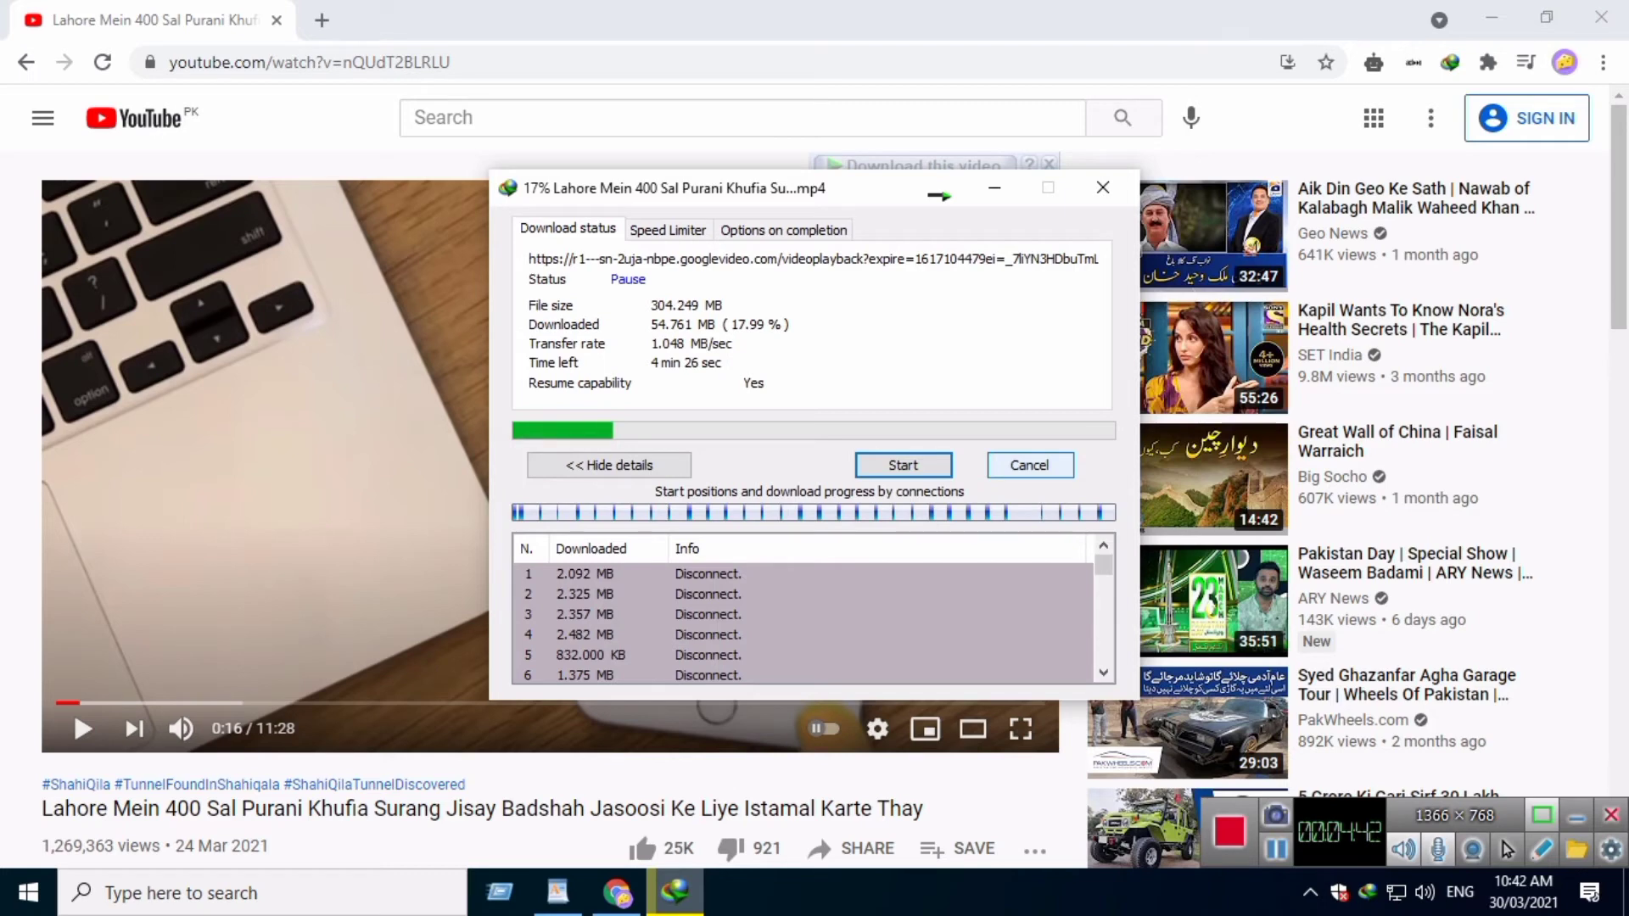
key("Return")
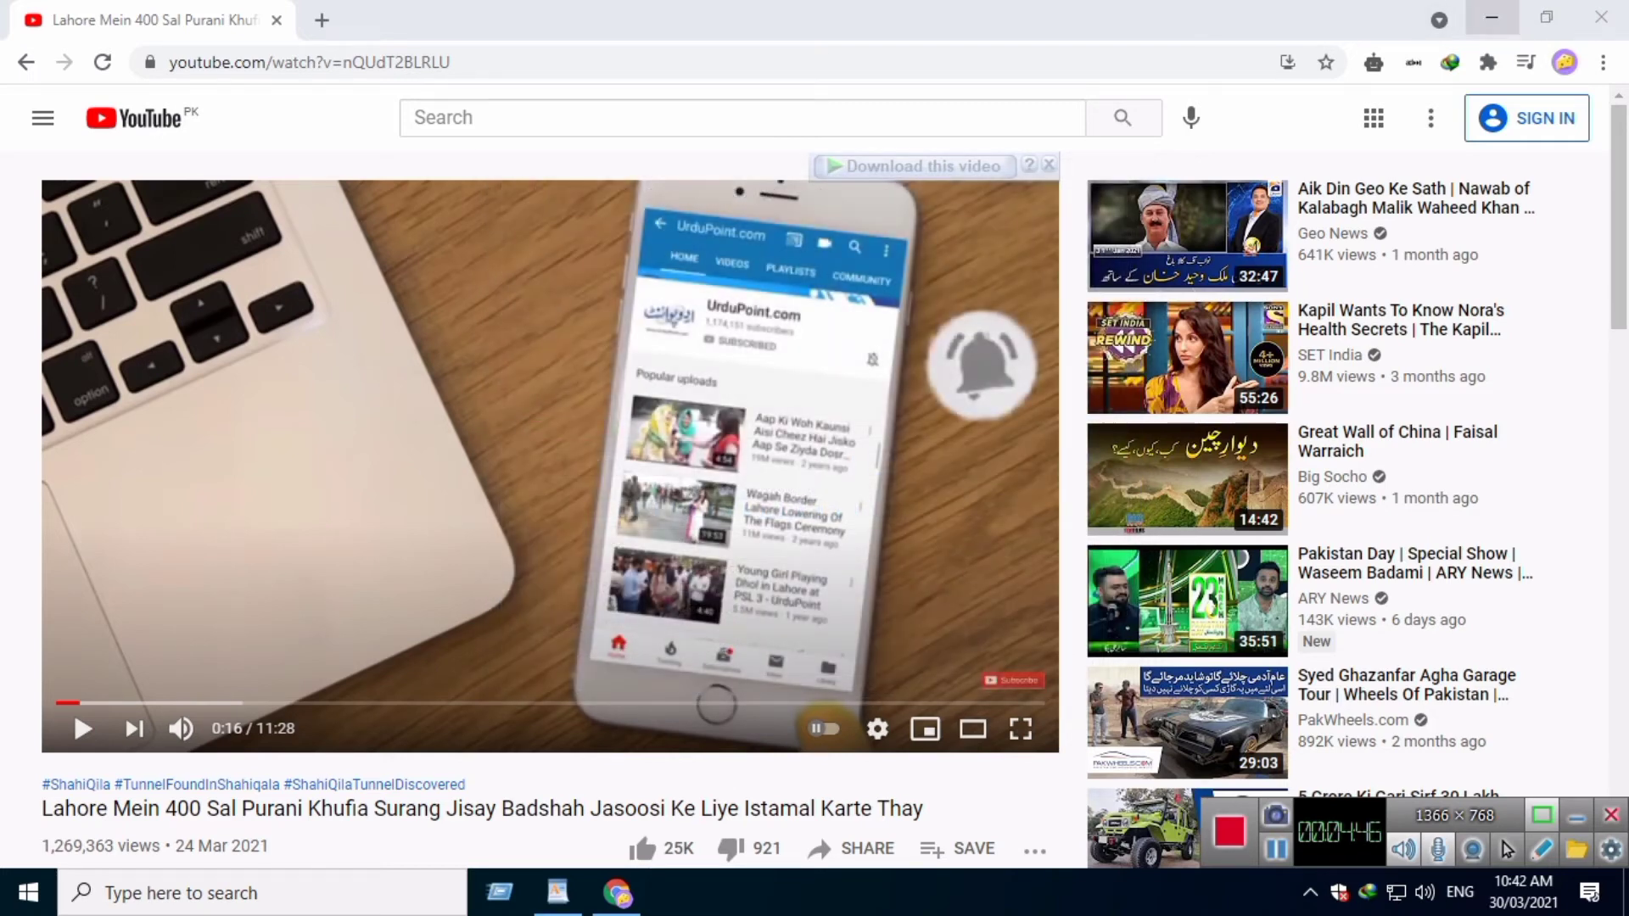
Step: Minimize the browser, launch Internet Download Manager from the desktop, and open its configuration options
left_click(1491, 17)
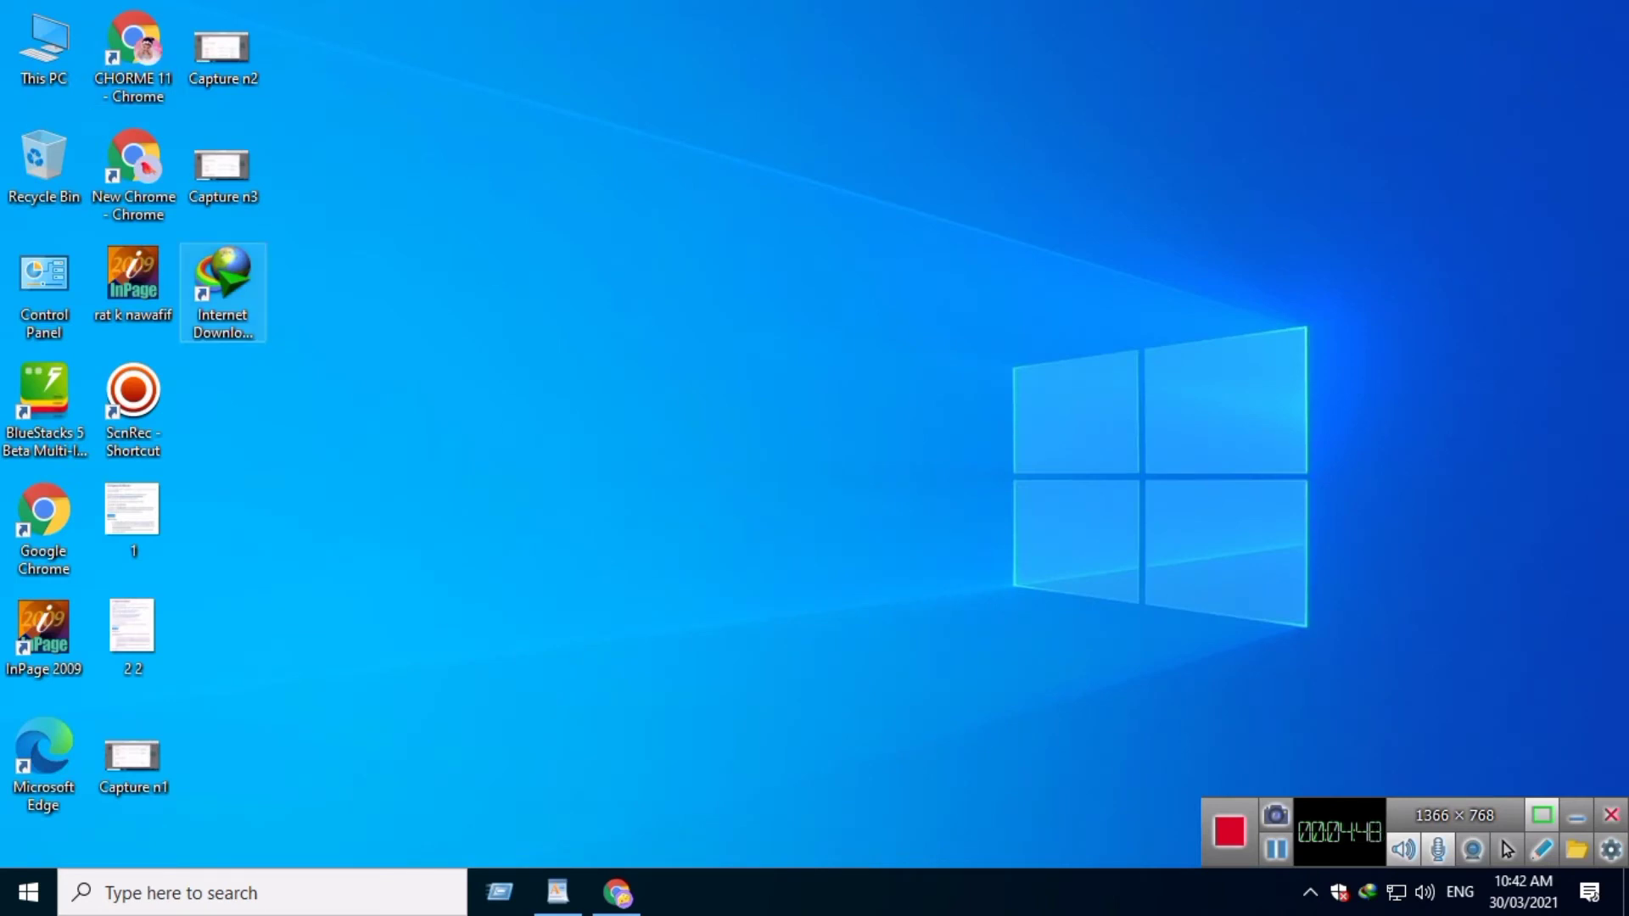
double_click(222, 289)
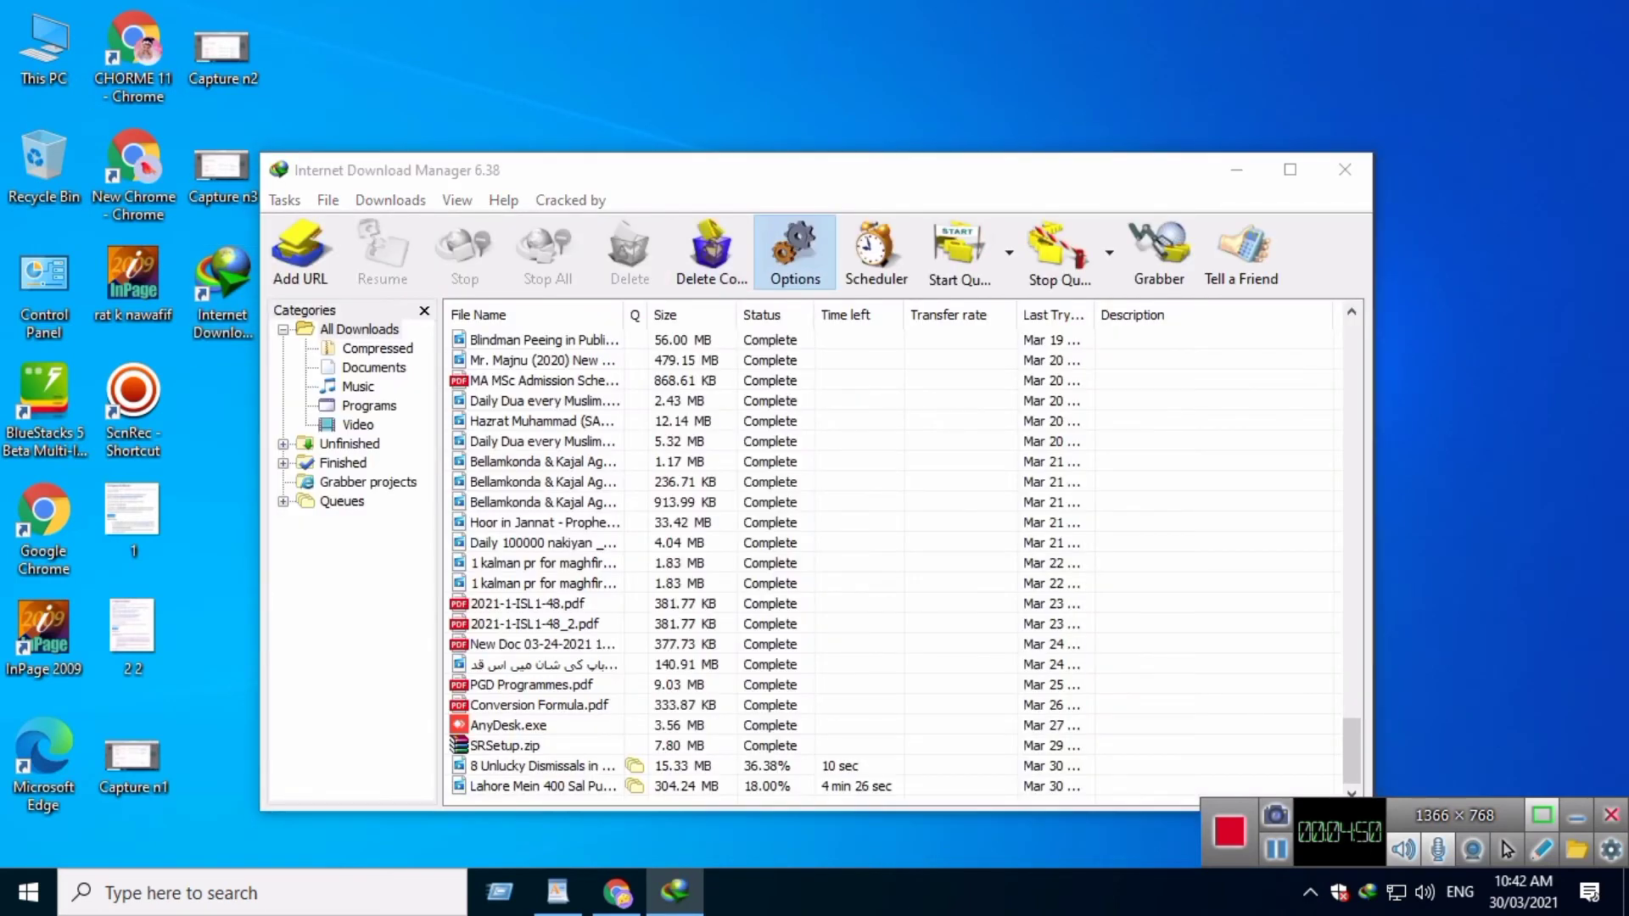
left_click(795, 250)
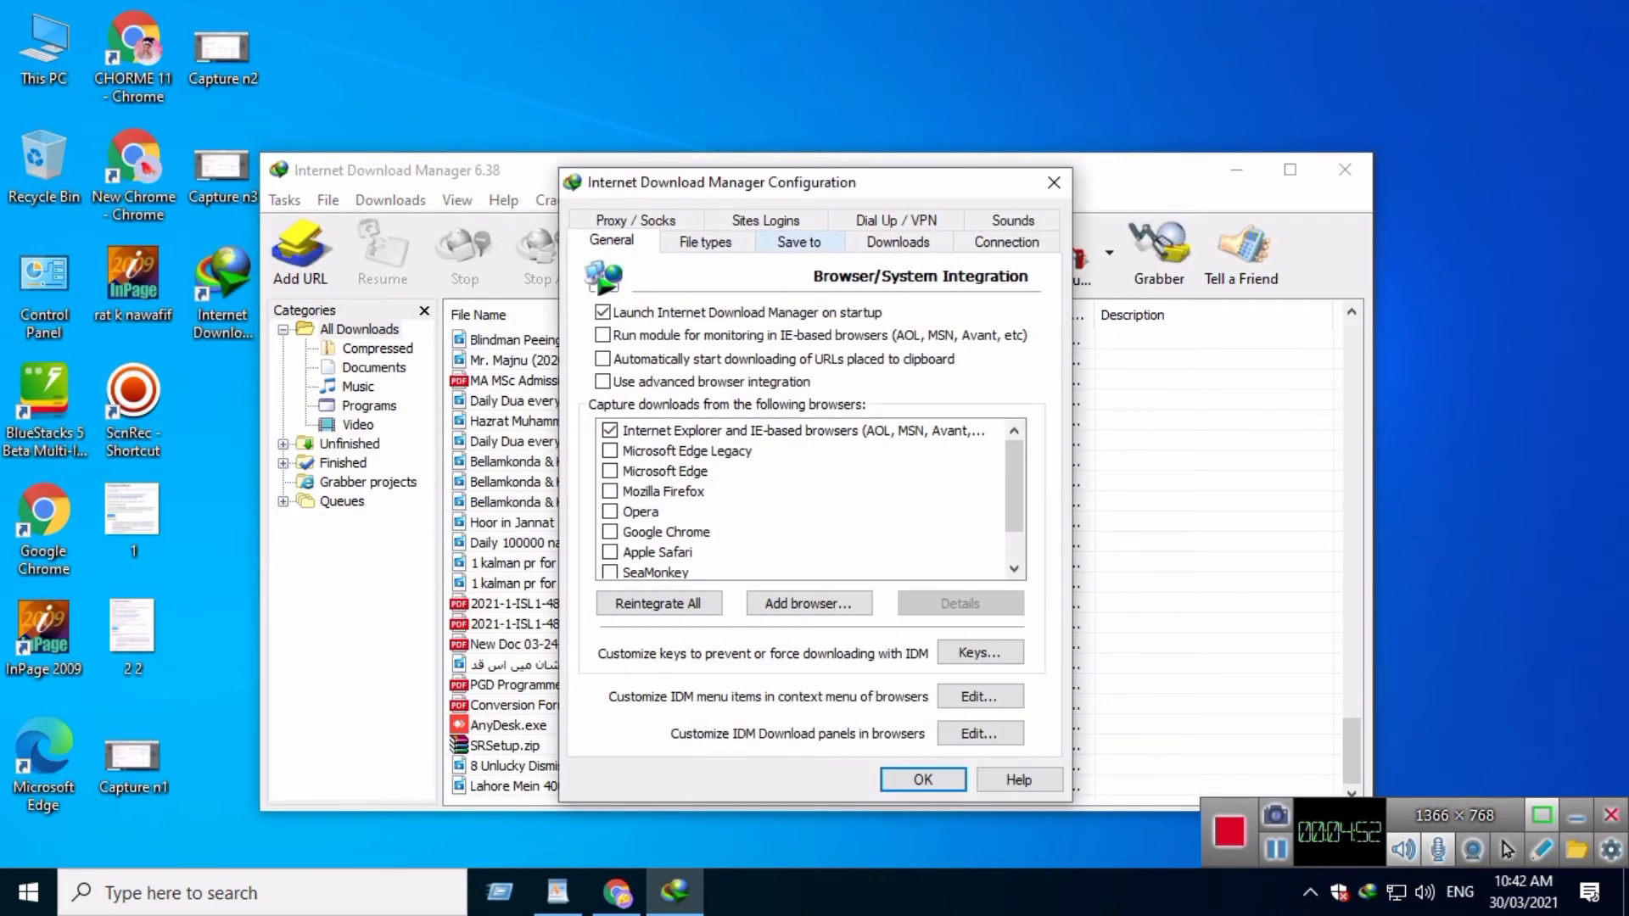
Step: Look through the configuration's Downloads, Save to, File types, Sites Logins, Sounds and Dial Up / VPN settings, ending at the Connection settings
left_click(898, 241)
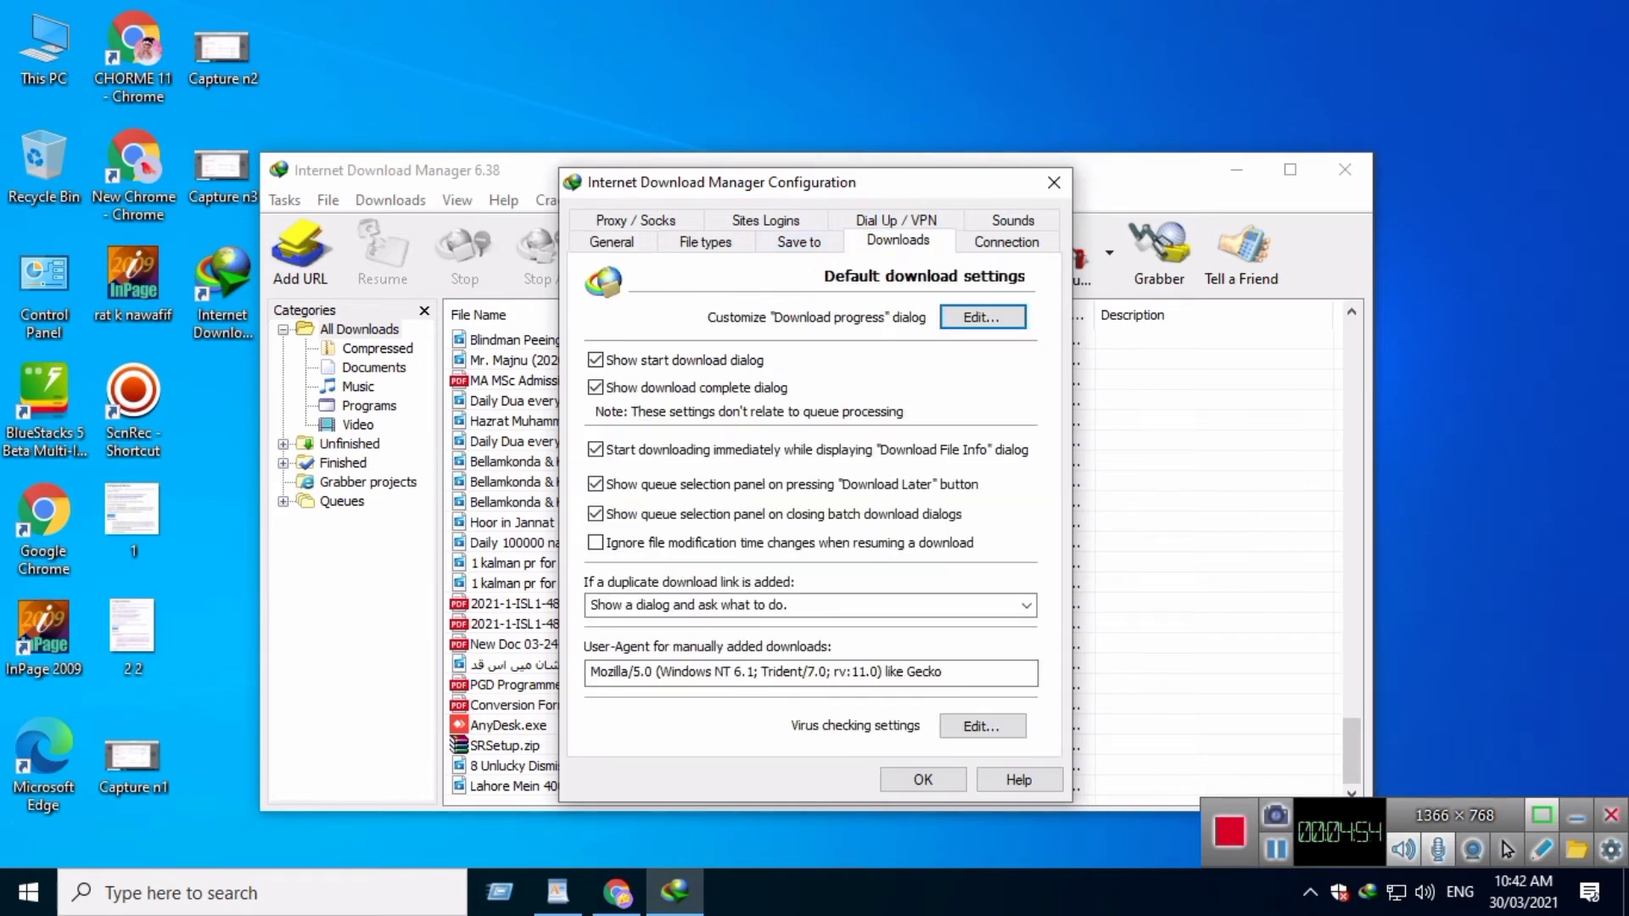
left_click(799, 242)
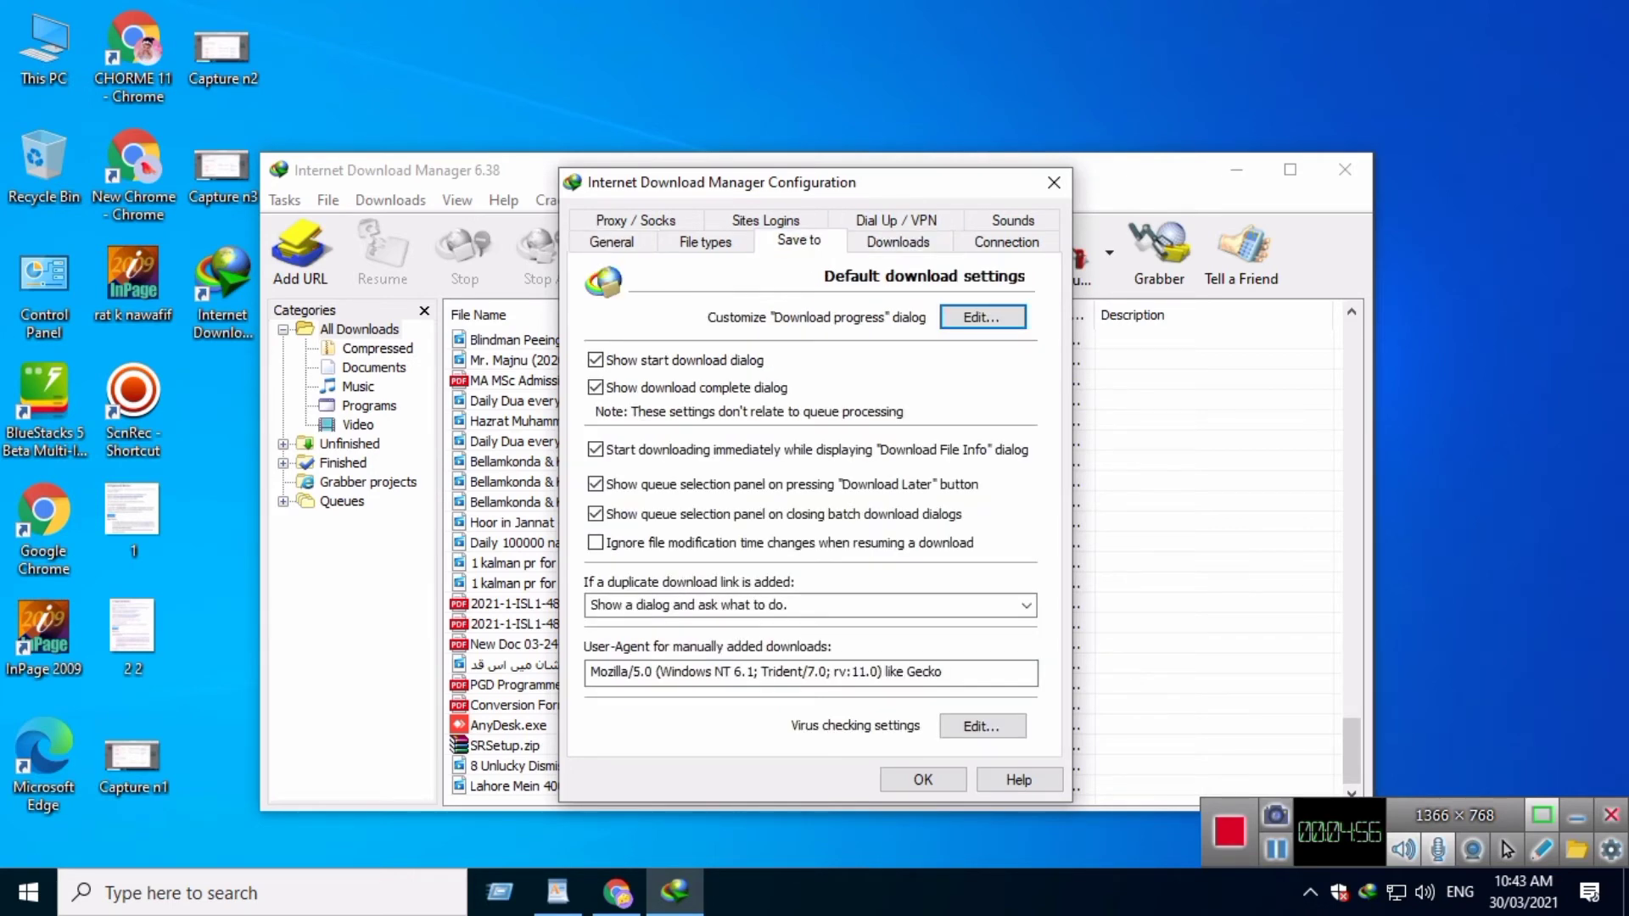
left_click(705, 242)
left_click(765, 221)
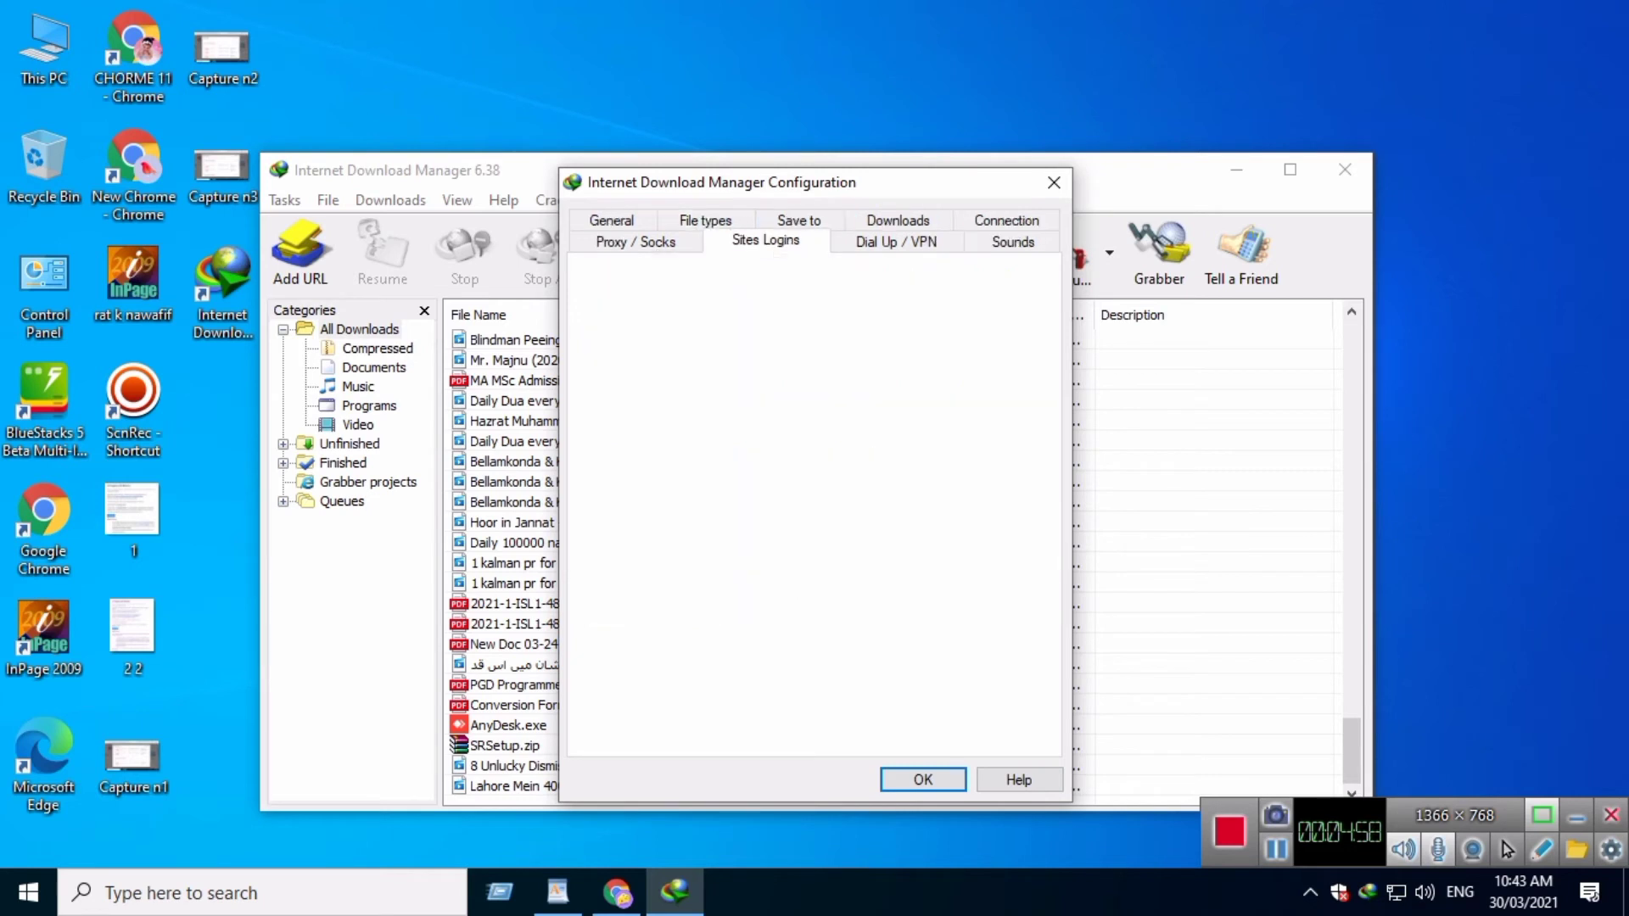
left_click(897, 221)
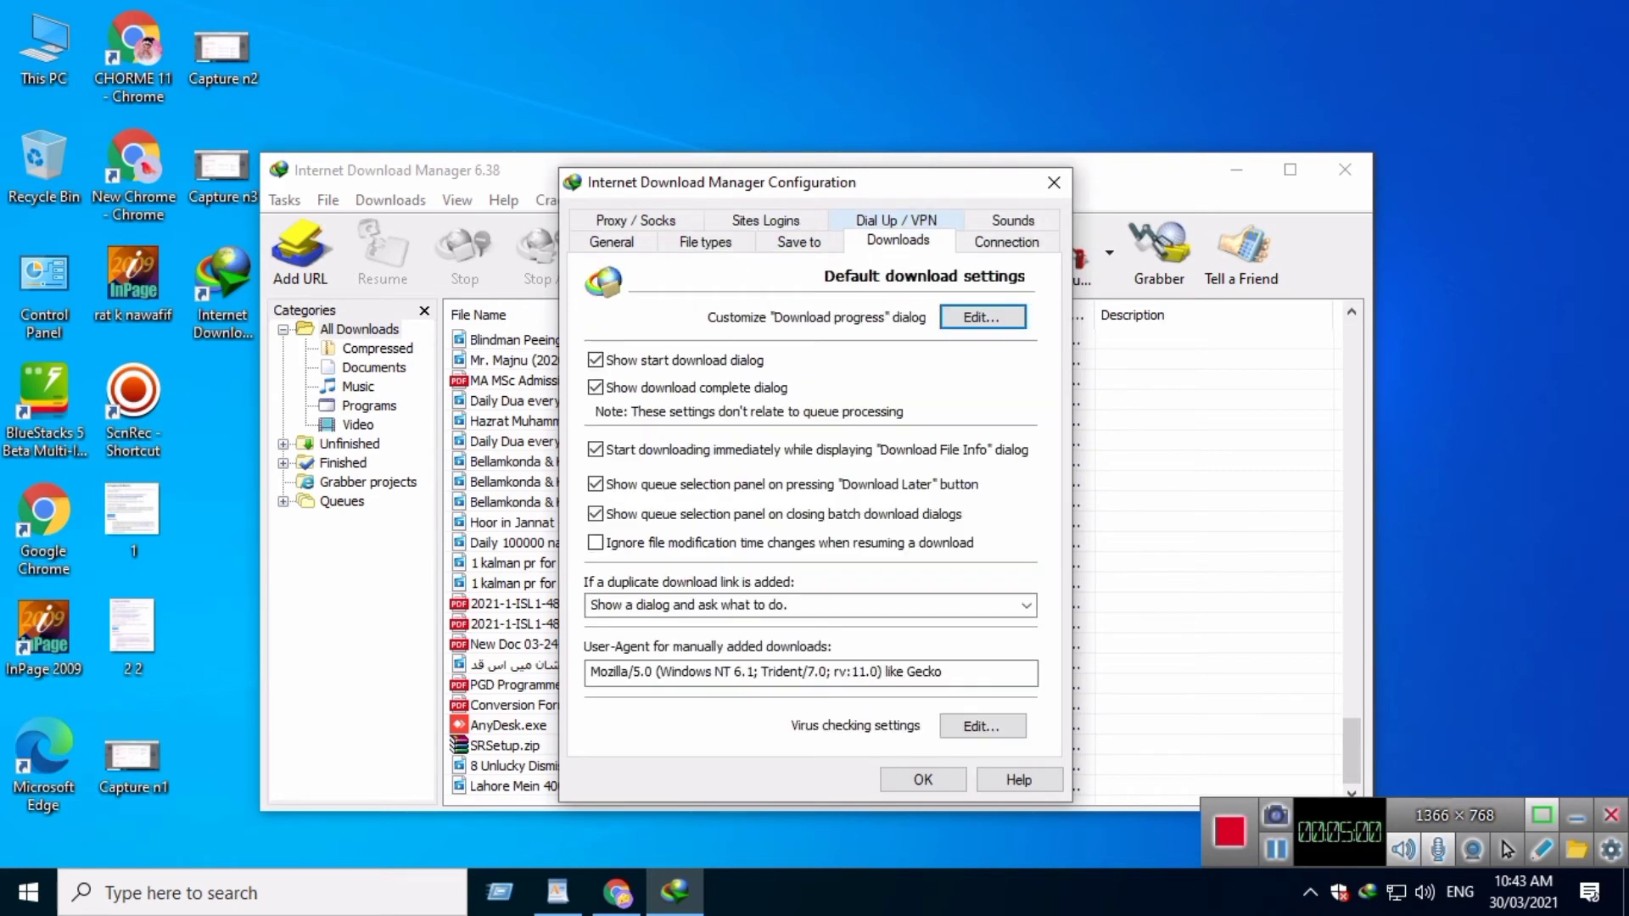
left_click(1013, 221)
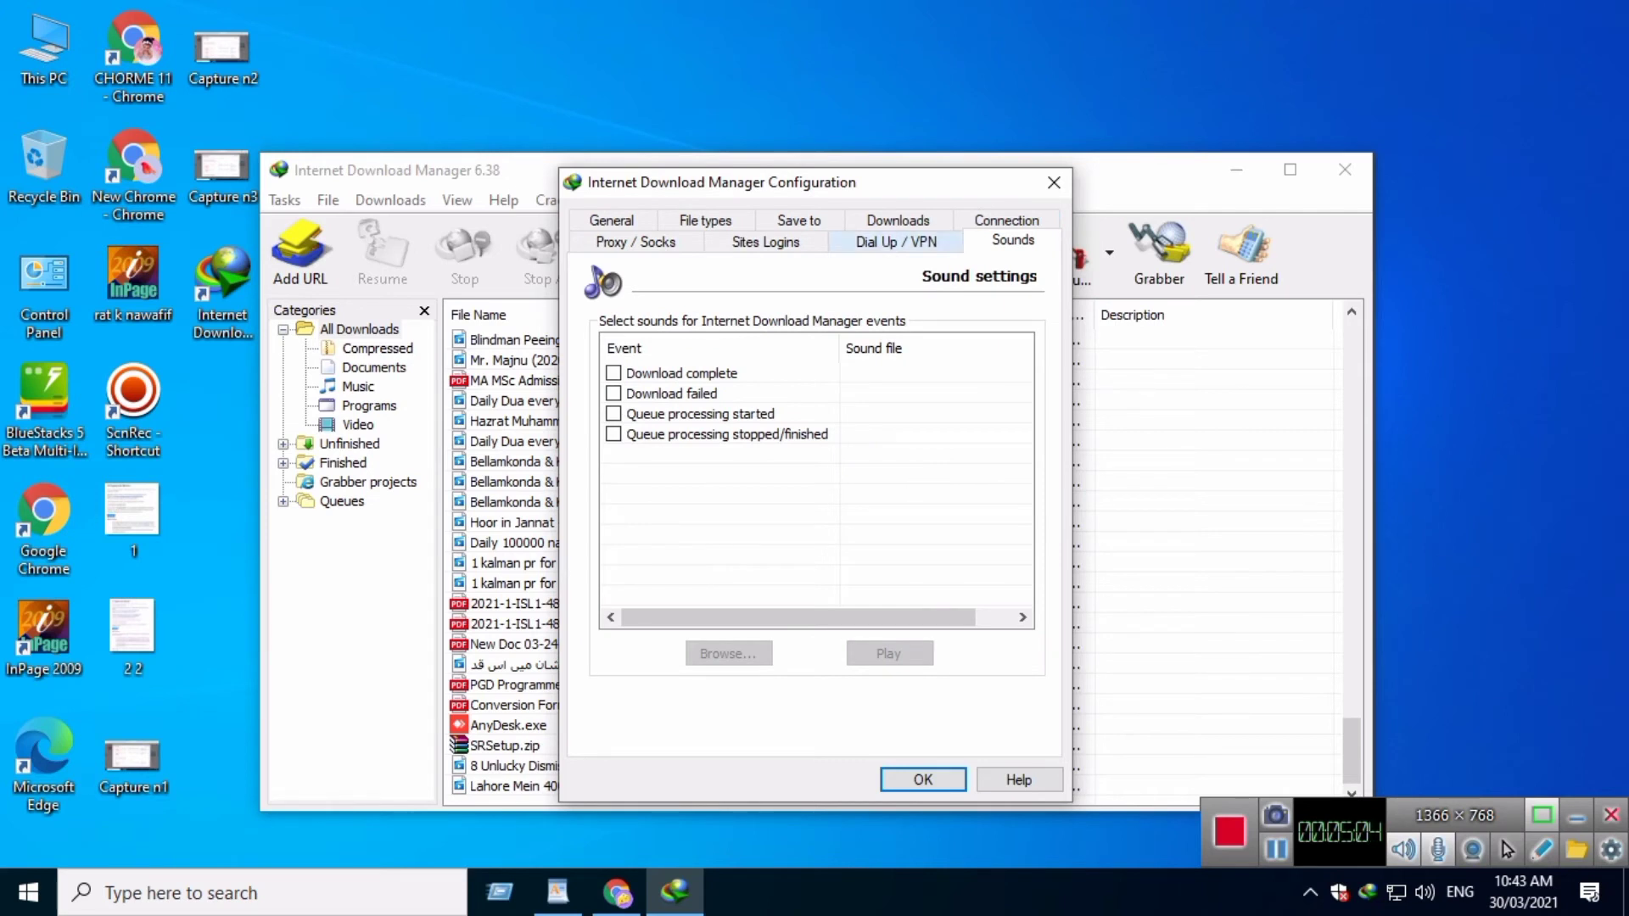
left_click(896, 241)
left_click(1007, 220)
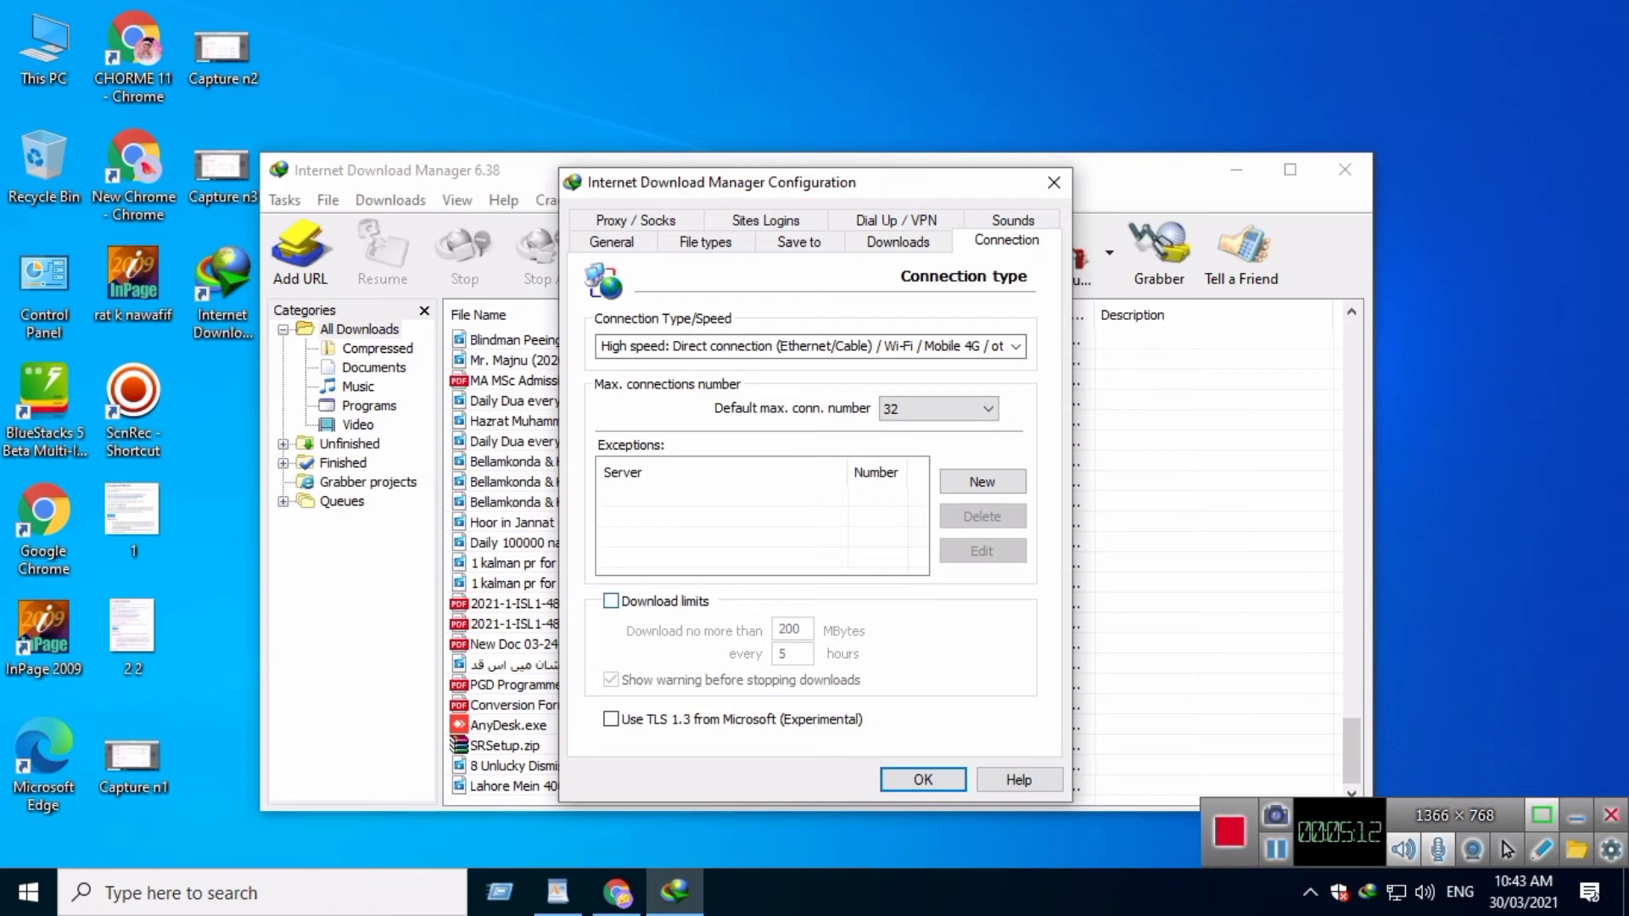
Step: Enable download limits in the Connection settings with a maximum of 71 MBytes, save the configuration, and close the download manager
left_click(611, 601)
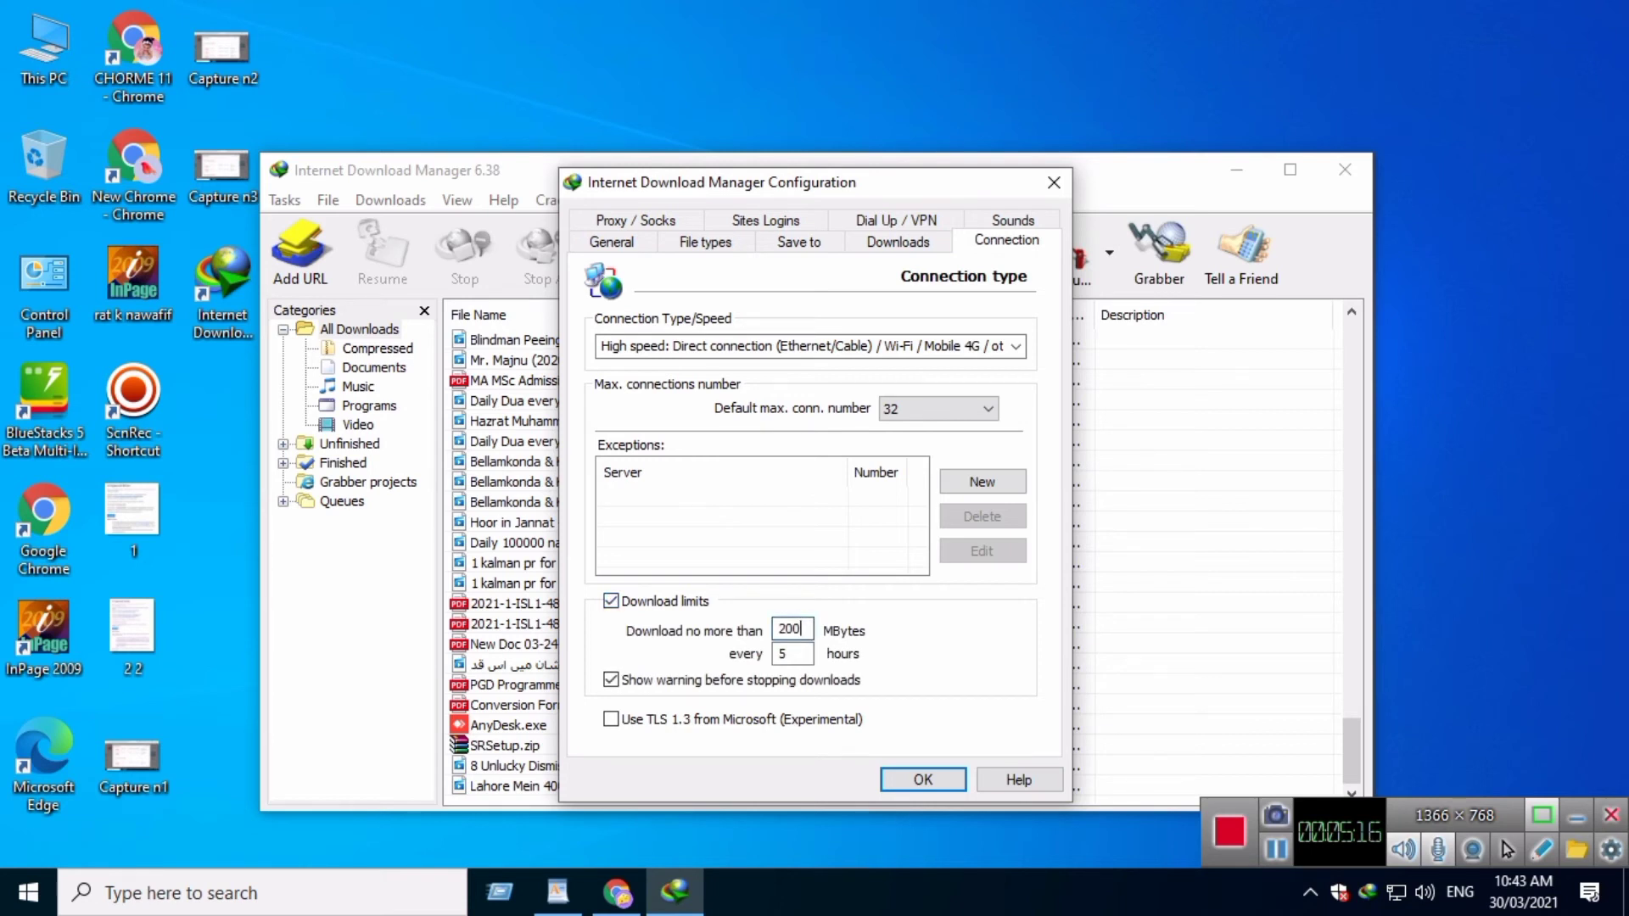
left_click_drag(801, 629, 777, 629)
type("7166")
key("BackSpace")
key("BackSpace")
key("Return")
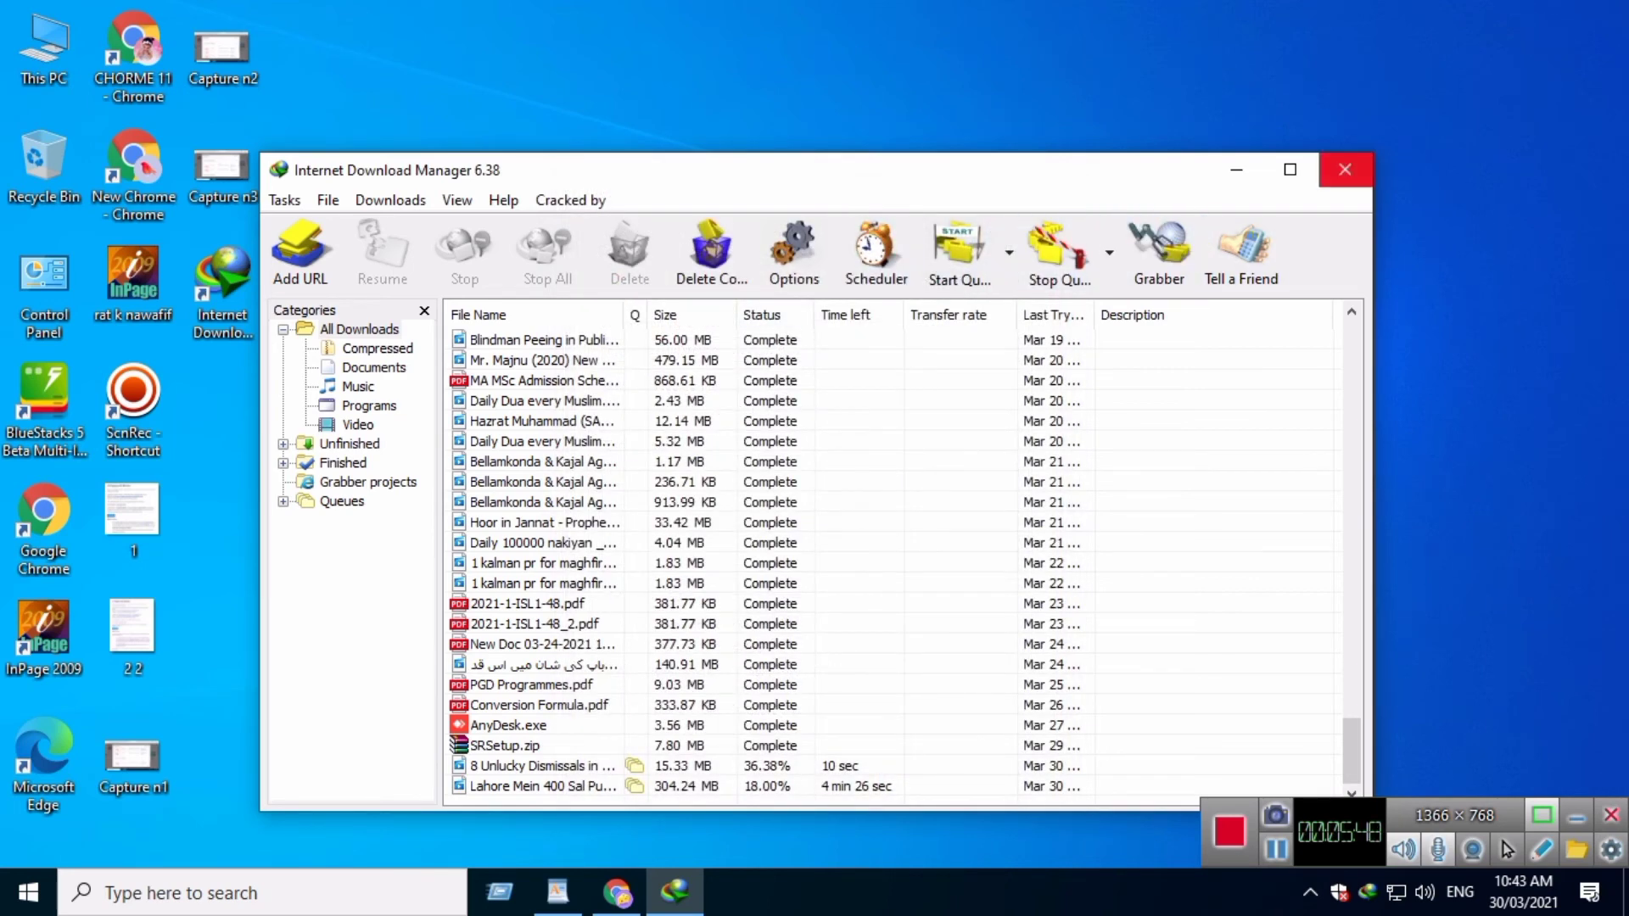
left_click(1345, 169)
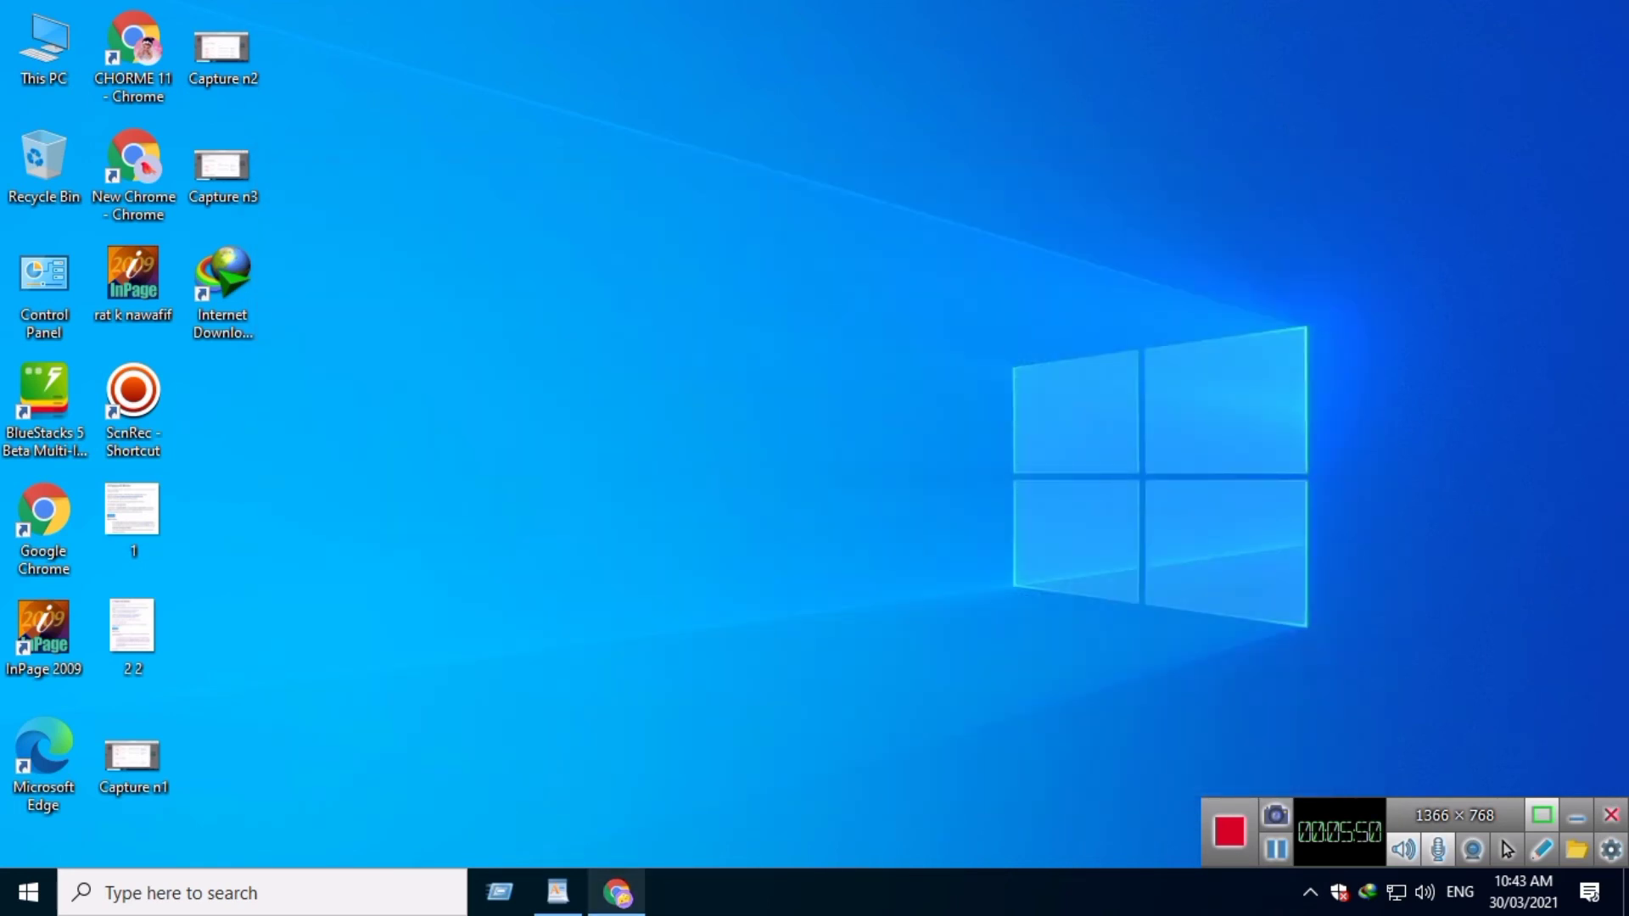
Step: Switch to Chrome and start downloading the video again as MP4 in 1080p HD, adding the duplicate with a numbered file name
left_click(617, 891)
left_click(923, 166)
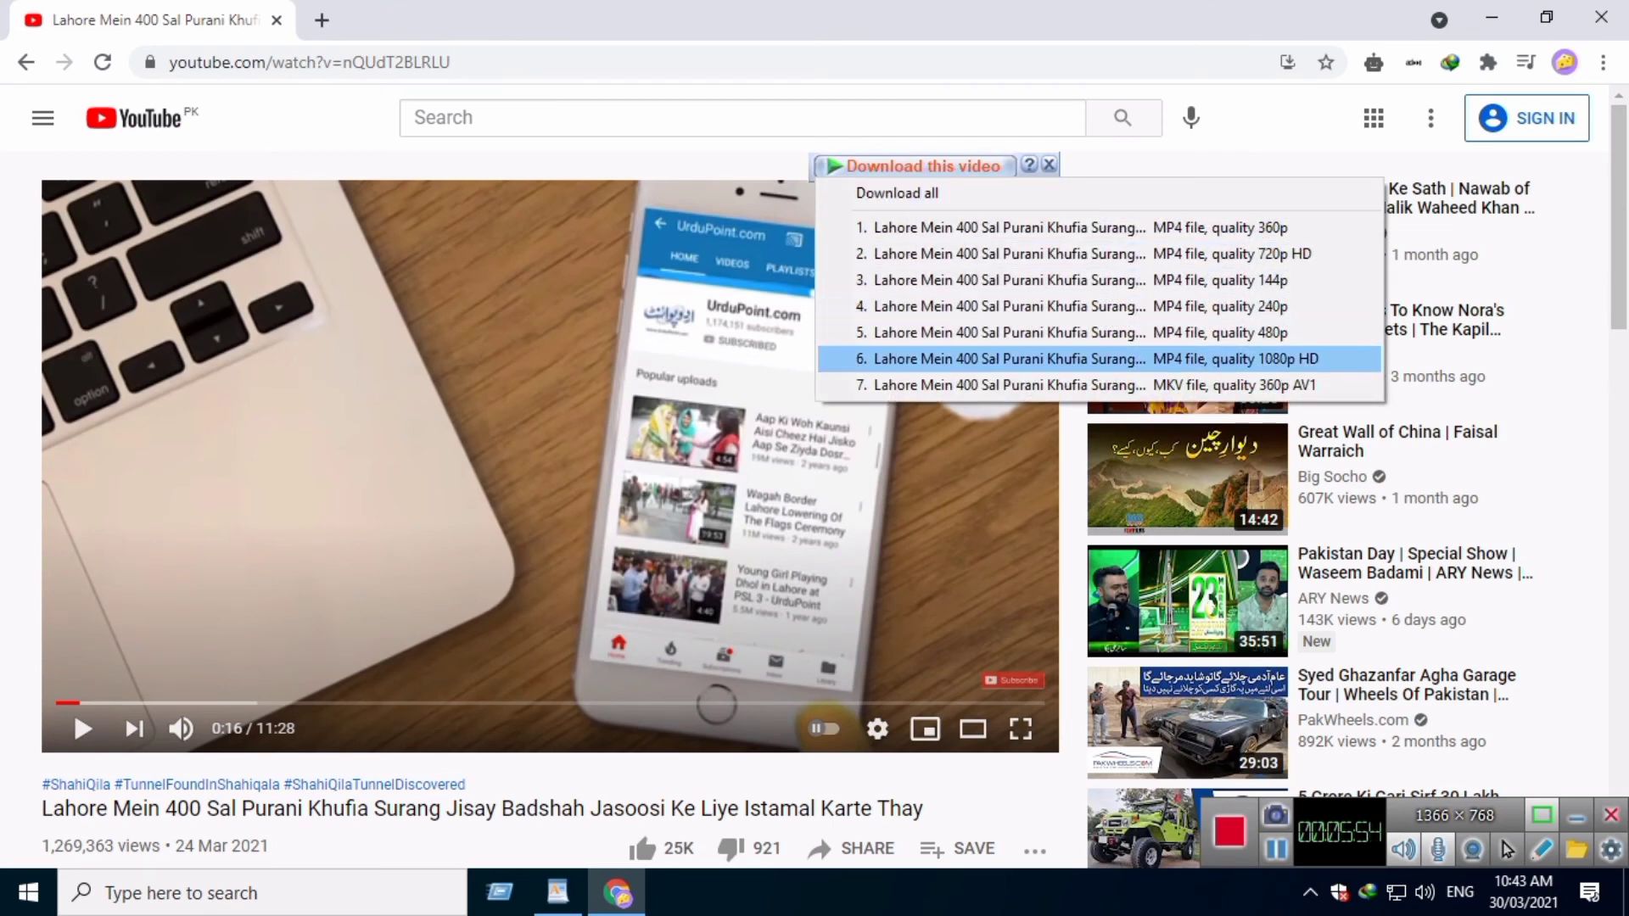
left_click(974, 360)
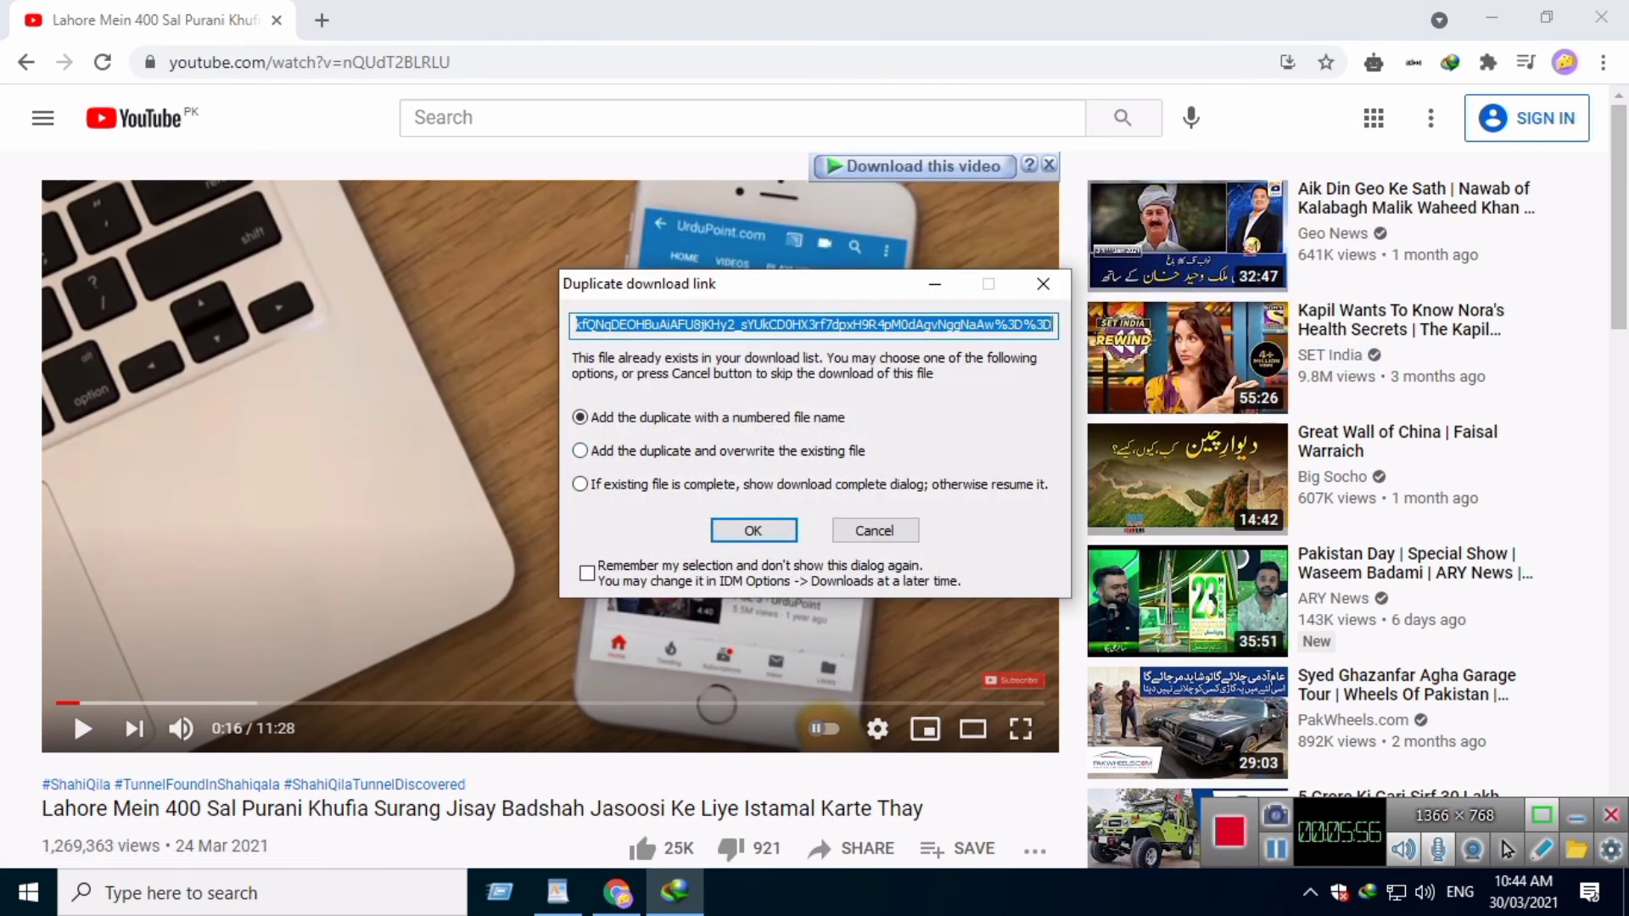
key("Return")
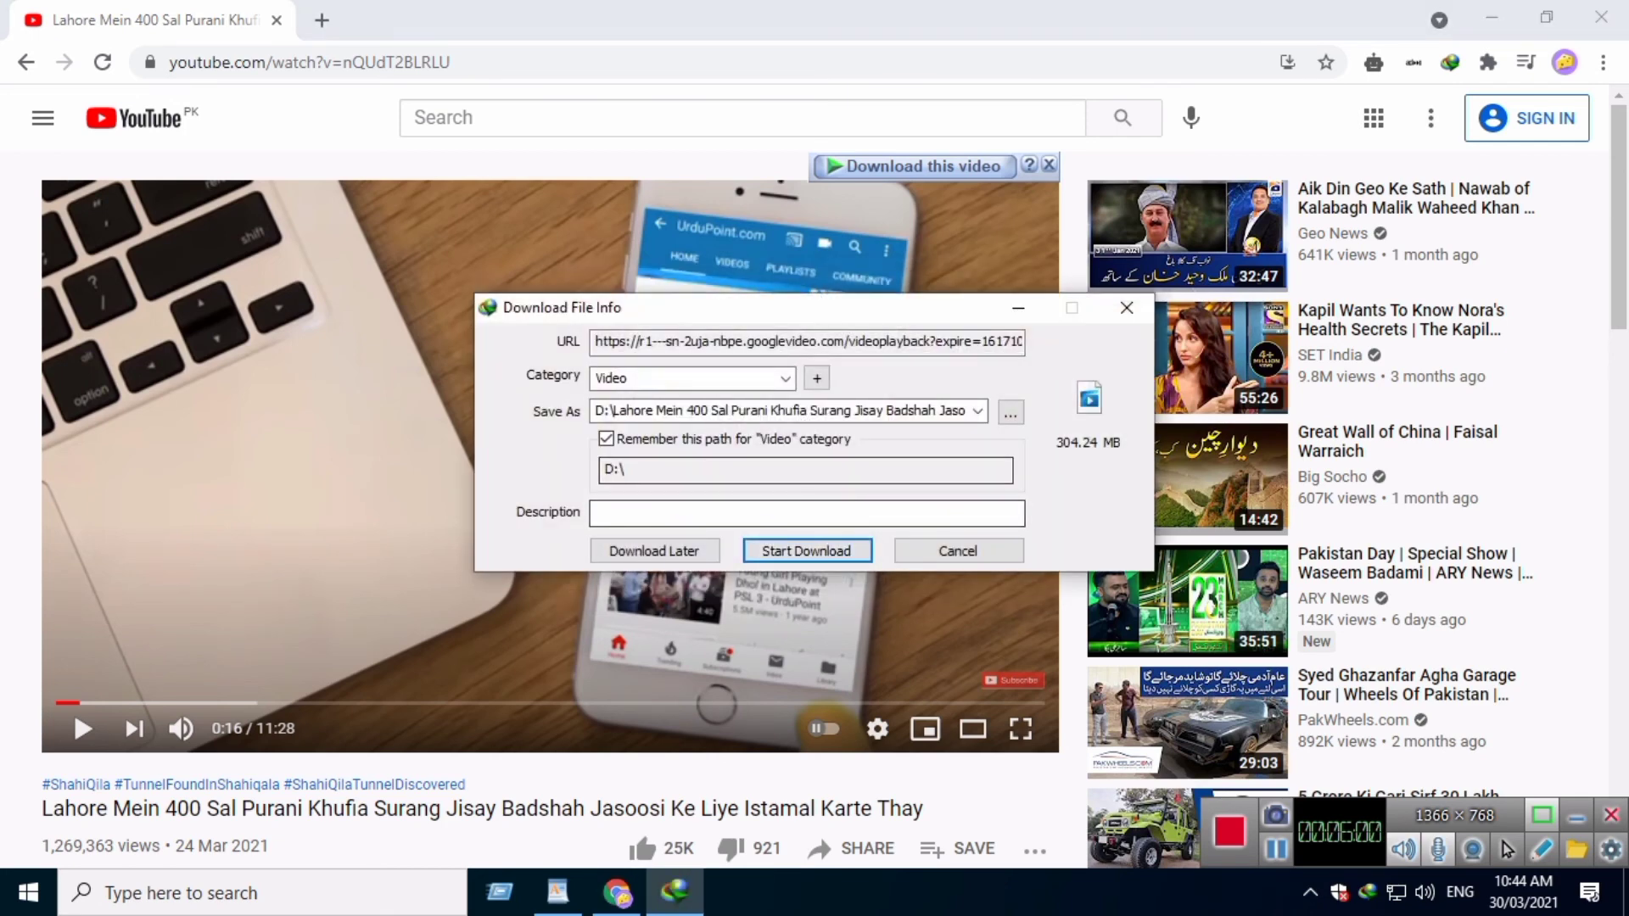
key("Return")
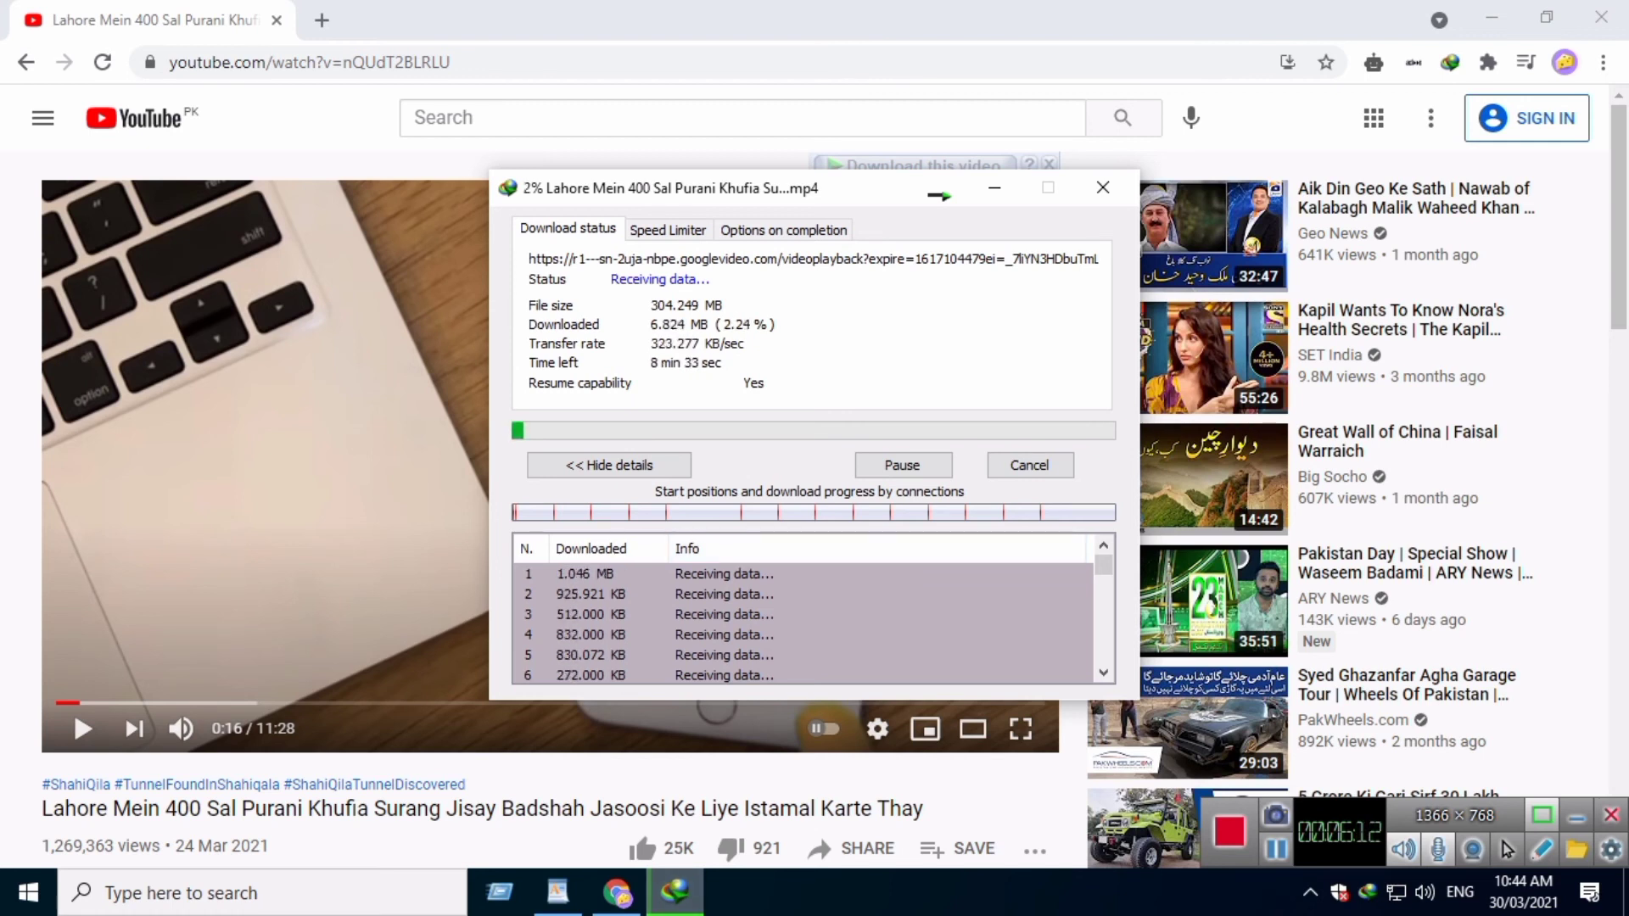
Step: Review the connection list in the new download's status window, then pause the download and dismiss the window
scroll(802, 623, "down", 5)
scroll(802, 624, "down", 2)
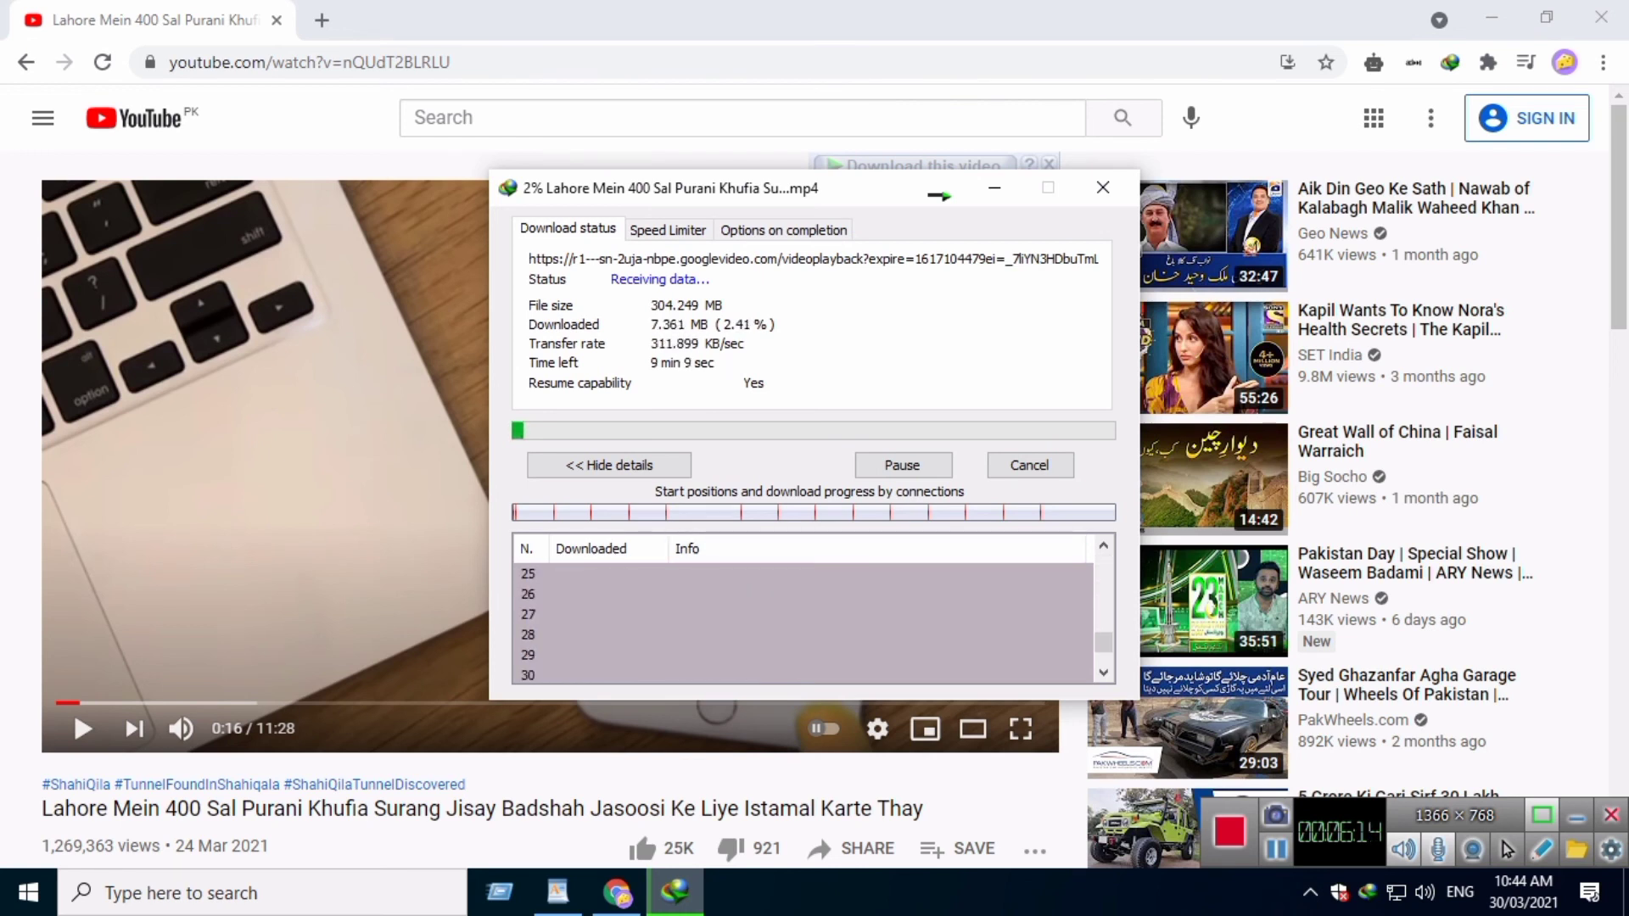
scroll(801, 624, "up", 2)
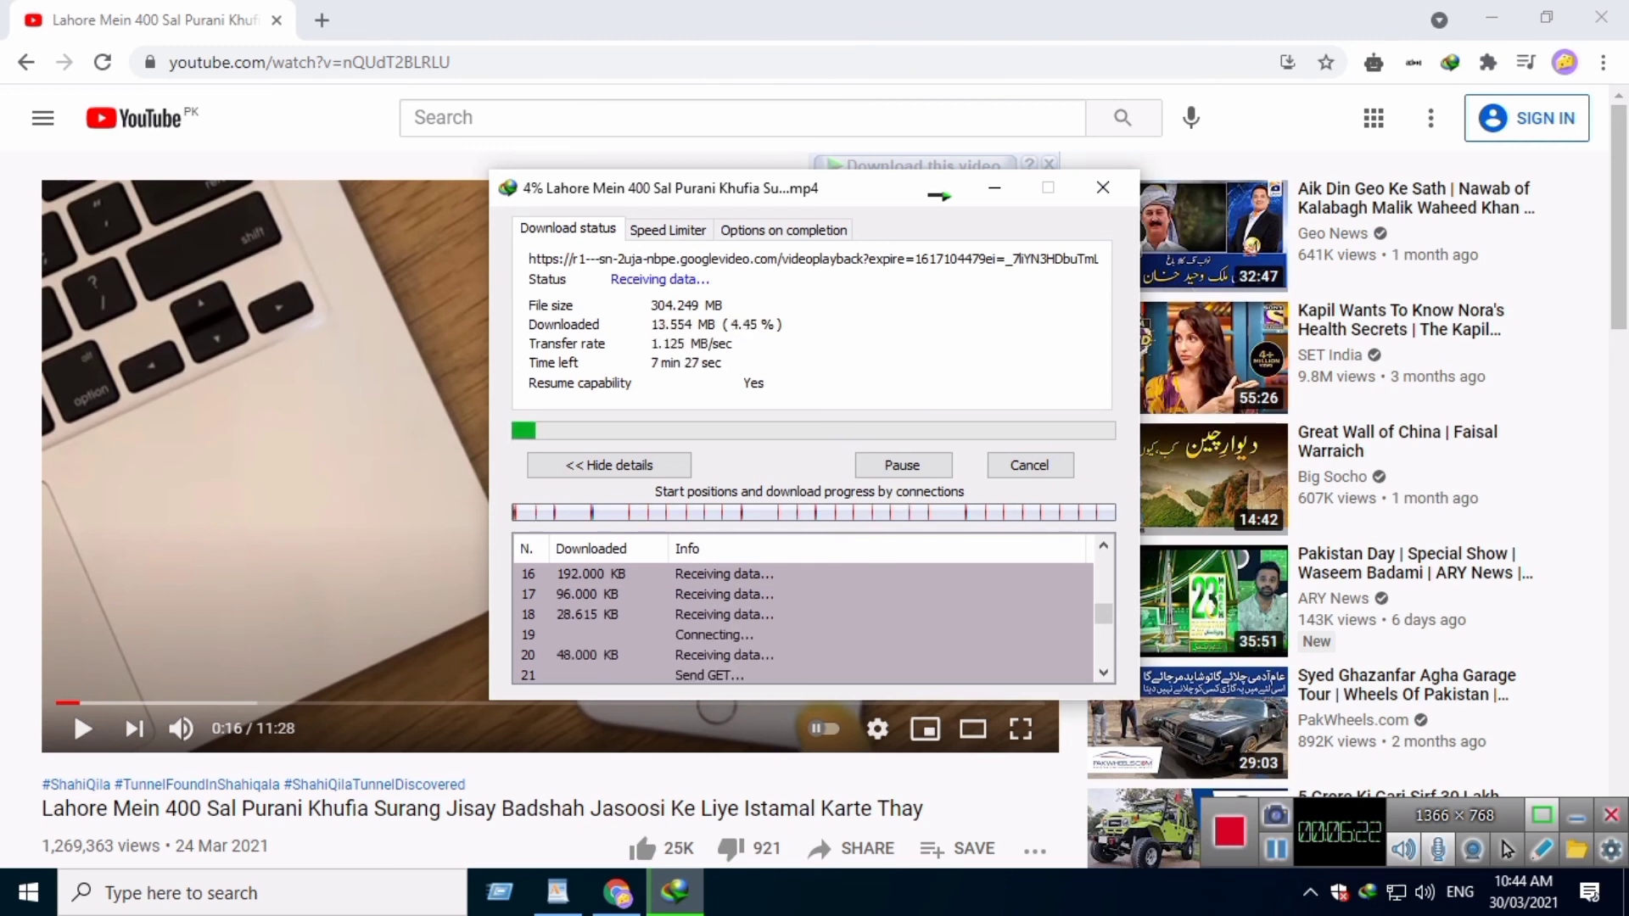
scroll(802, 623, "down", 4)
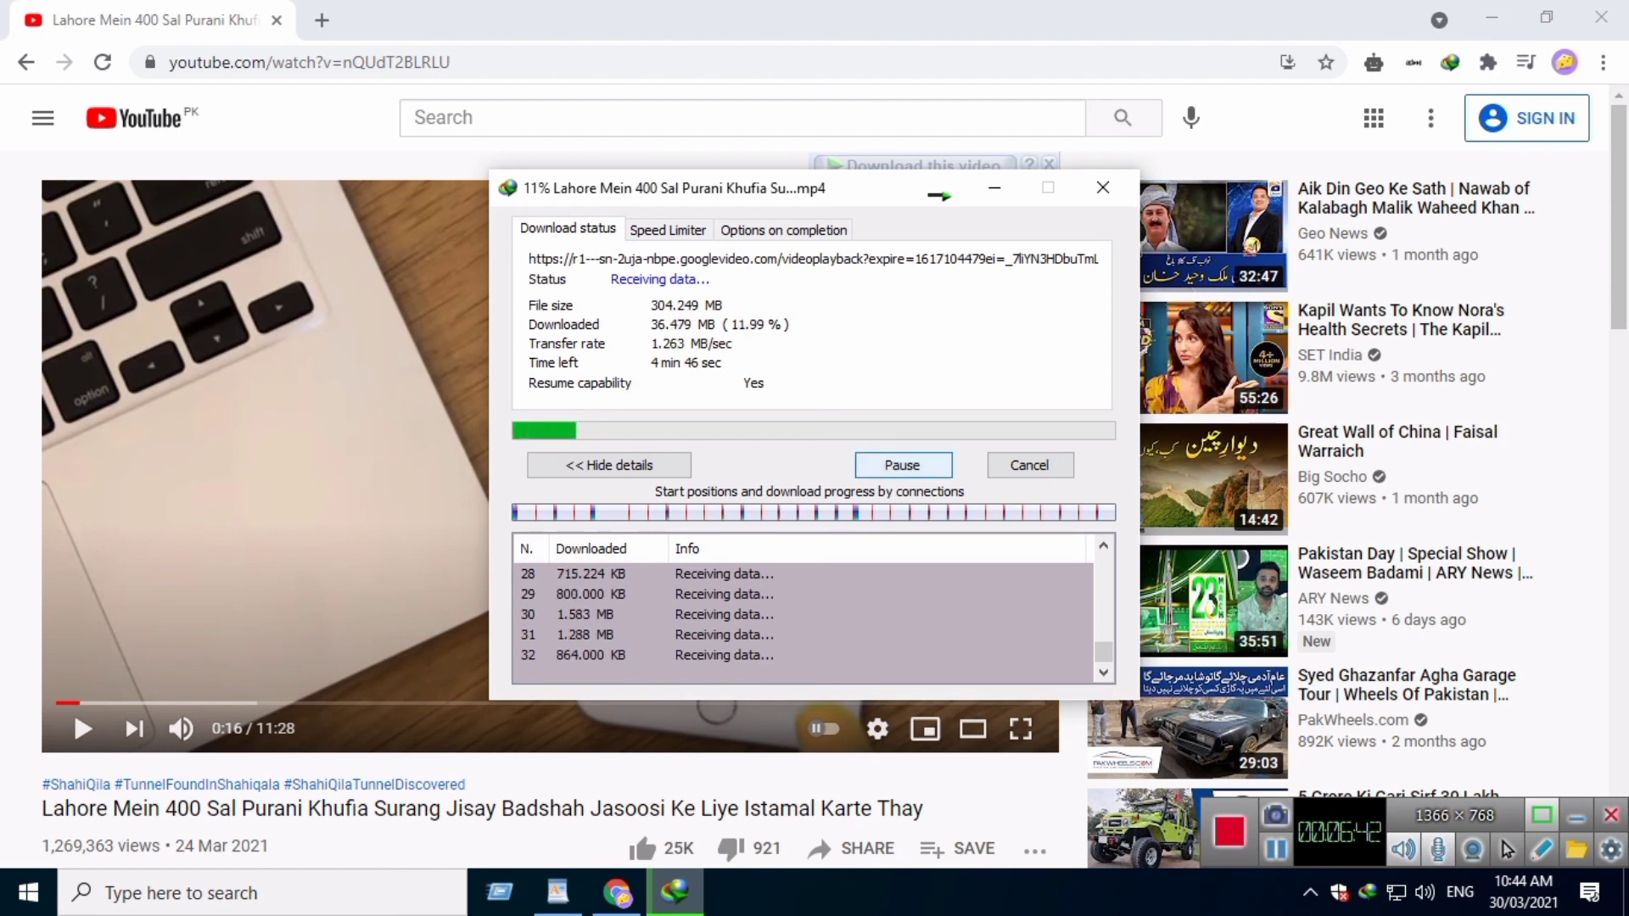
left_click(903, 465)
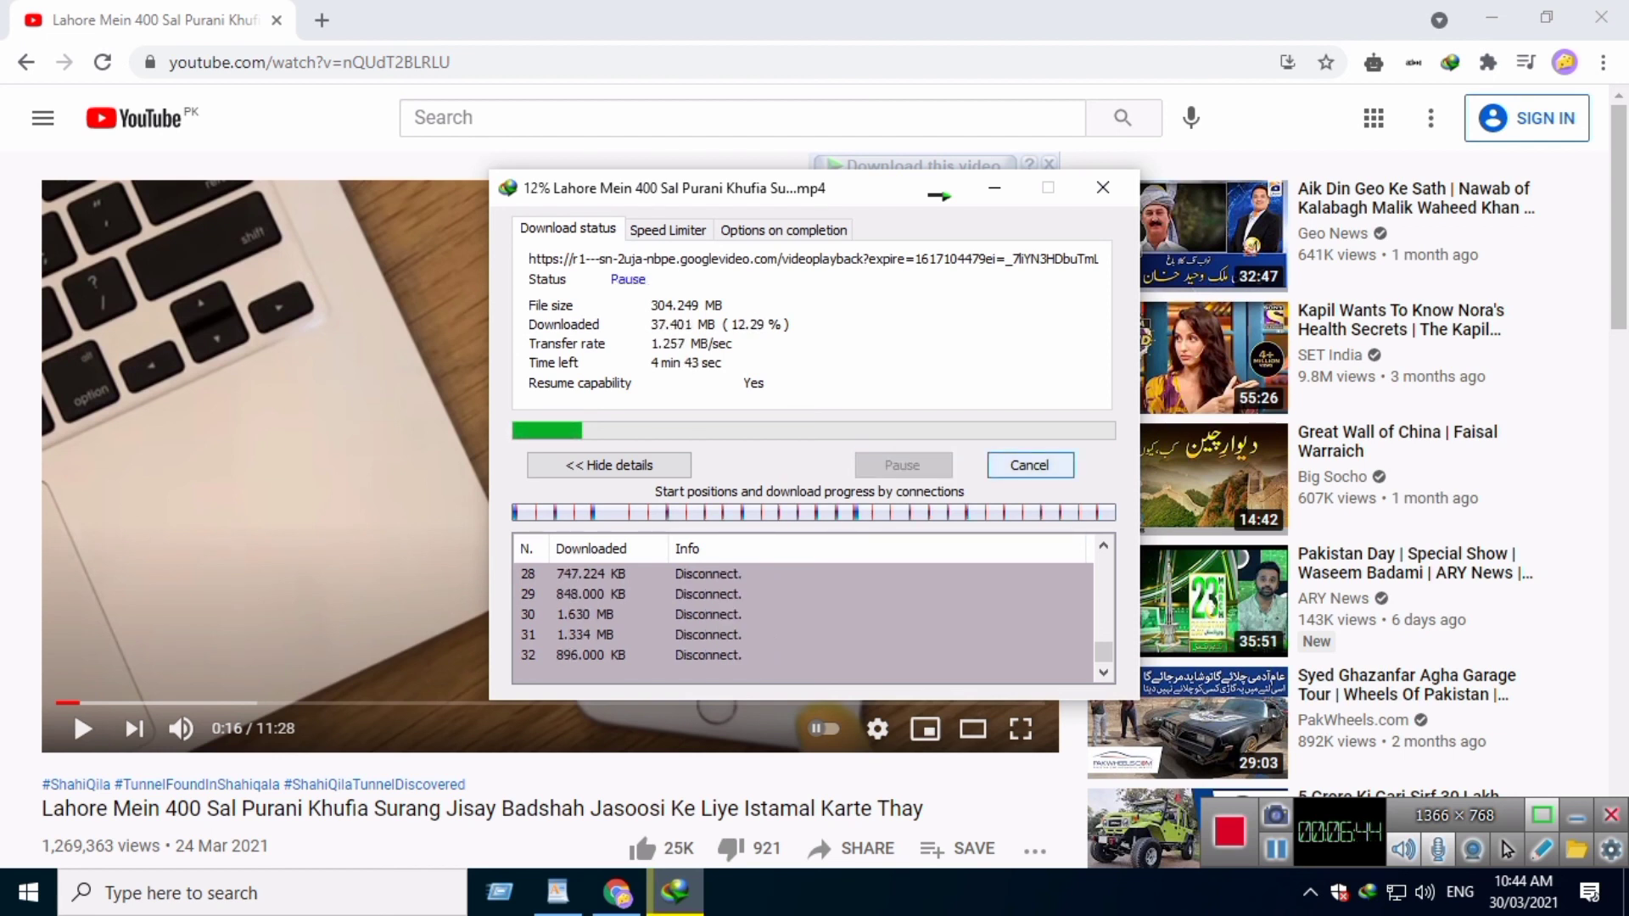
left_click(994, 188)
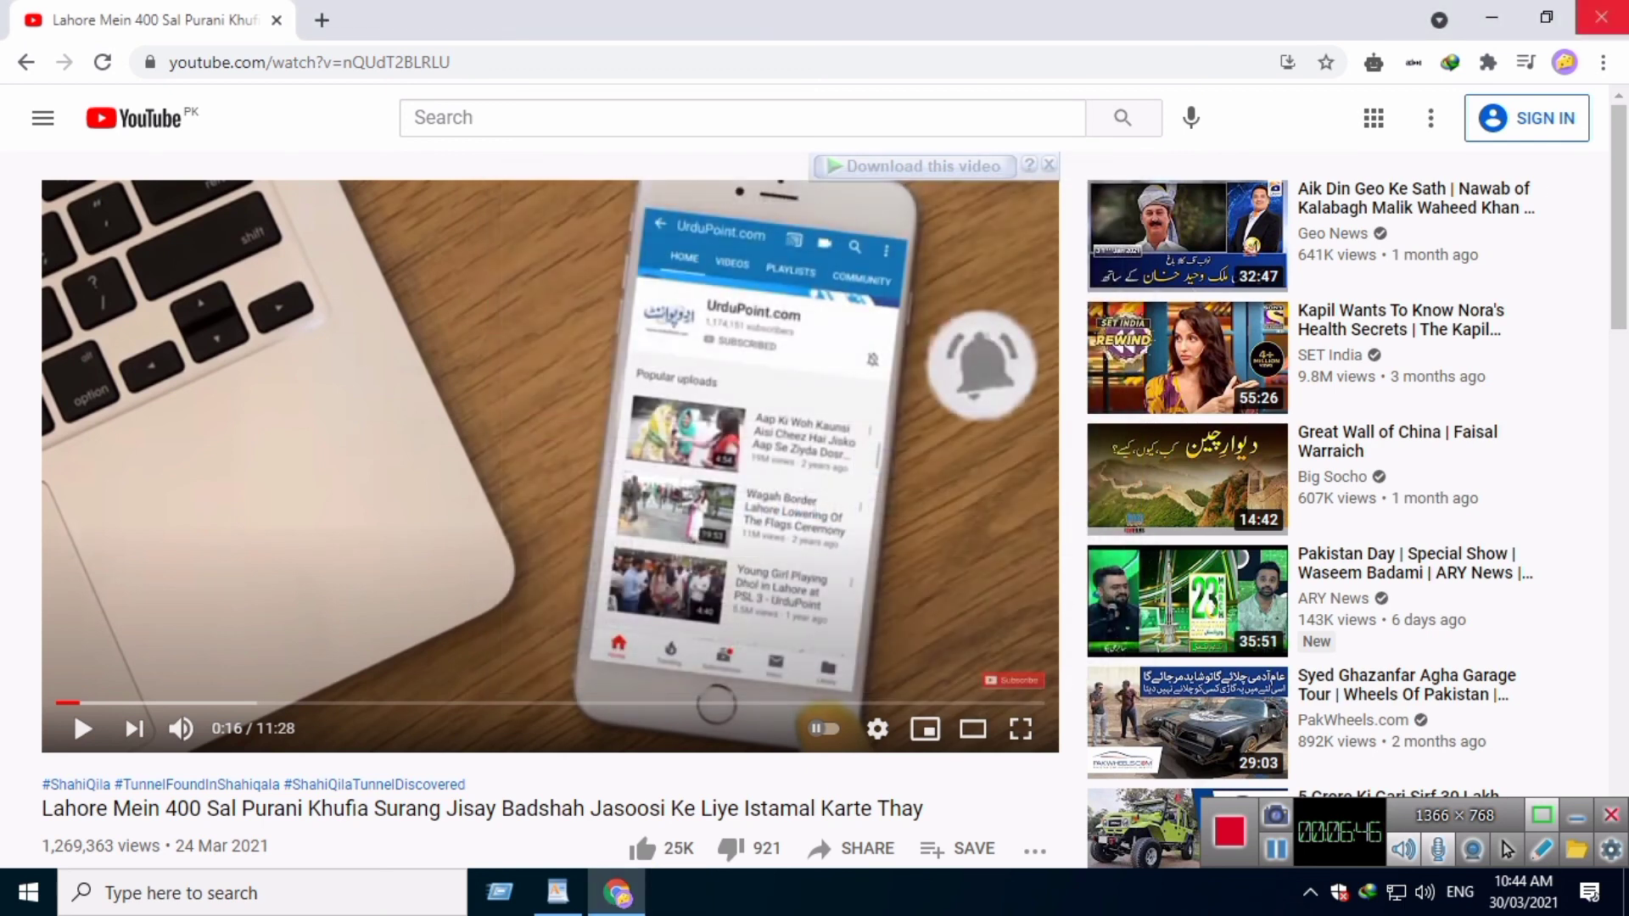